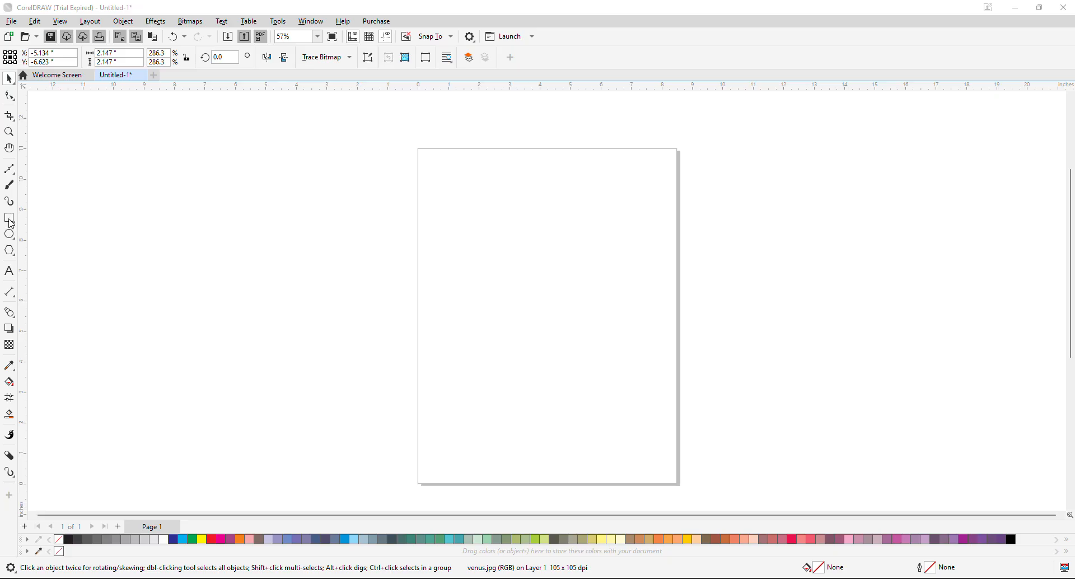
Draw five overlapping rectangles across the upper page and the pasteboard to its left, and leave them all deselected.
click(9, 218)
drag(223, 166, 501, 323)
drag(446, 248, 628, 388)
drag(307, 218, 412, 287)
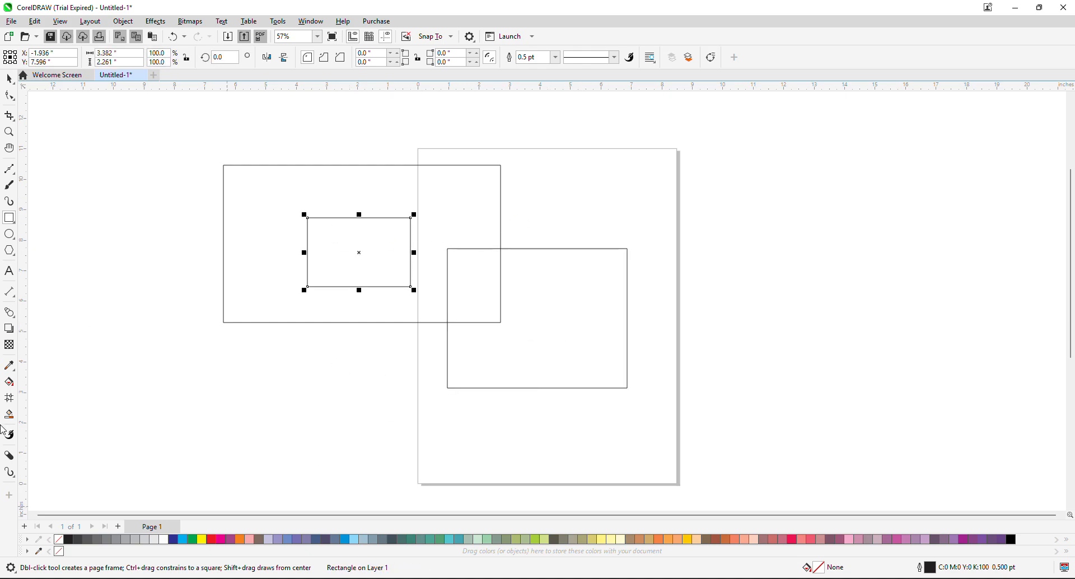
drag(406, 189, 566, 230)
drag(269, 228, 362, 350)
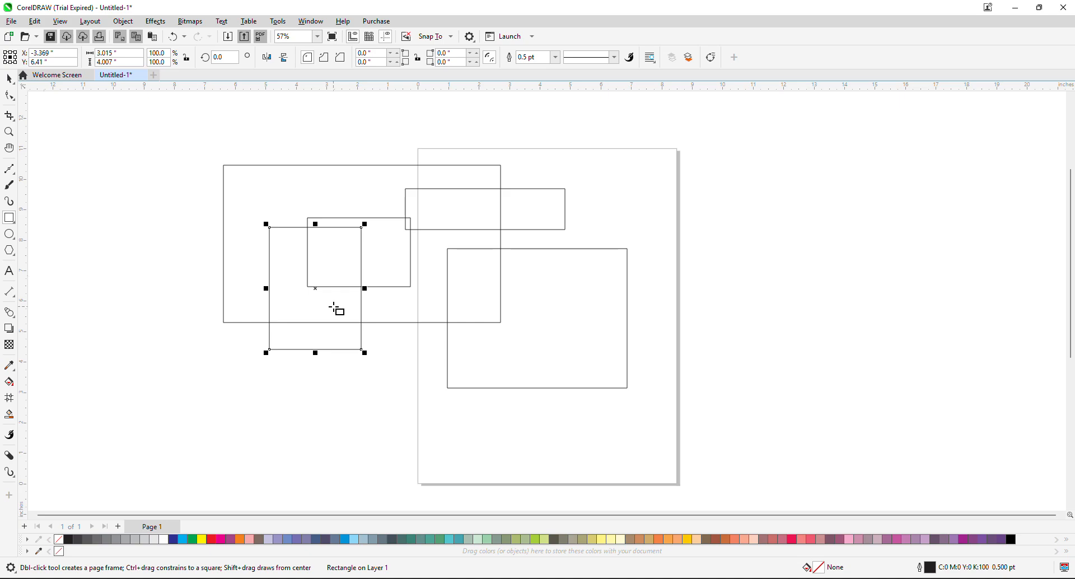
key(Escape)
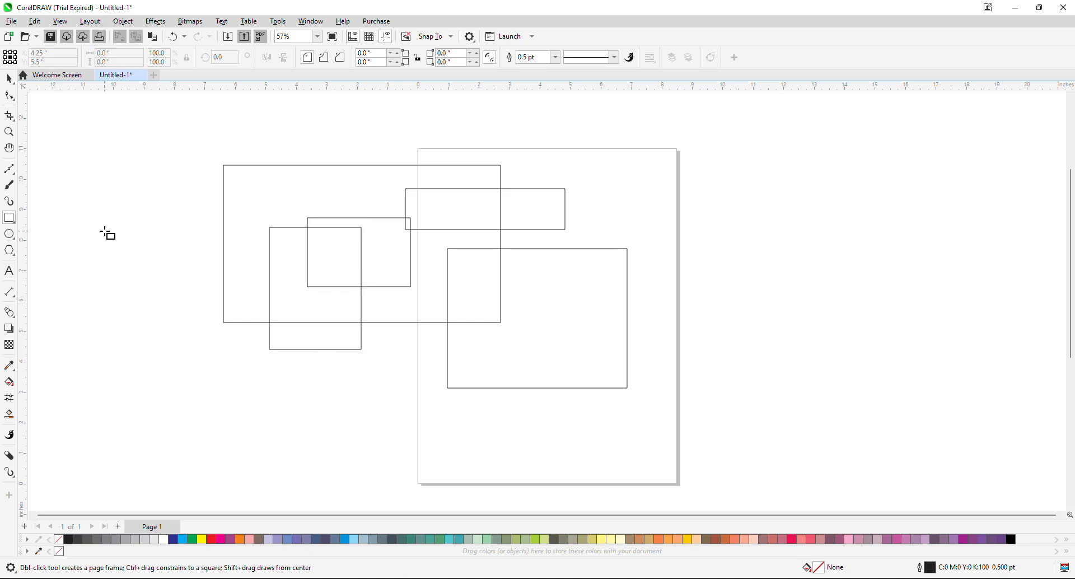
Try cropping all the overlapping rectangles to an area about 7.48 by 4.64 inches, and undo that crop.
click(10, 117)
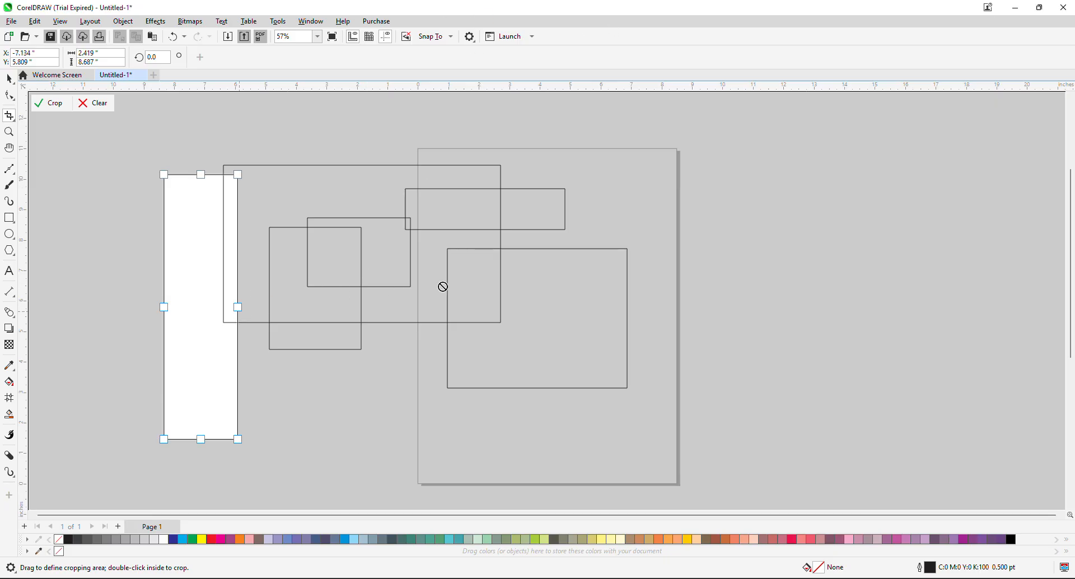
drag(239, 307, 478, 308)
drag(322, 439, 379, 321)
drag(164, 246, 254, 249)
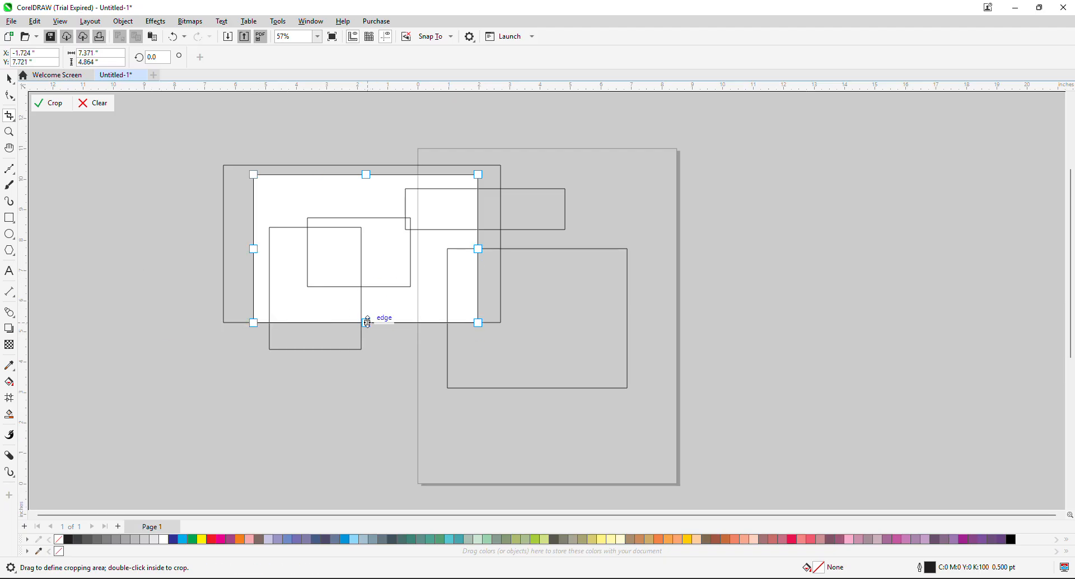
drag(367, 321, 366, 316)
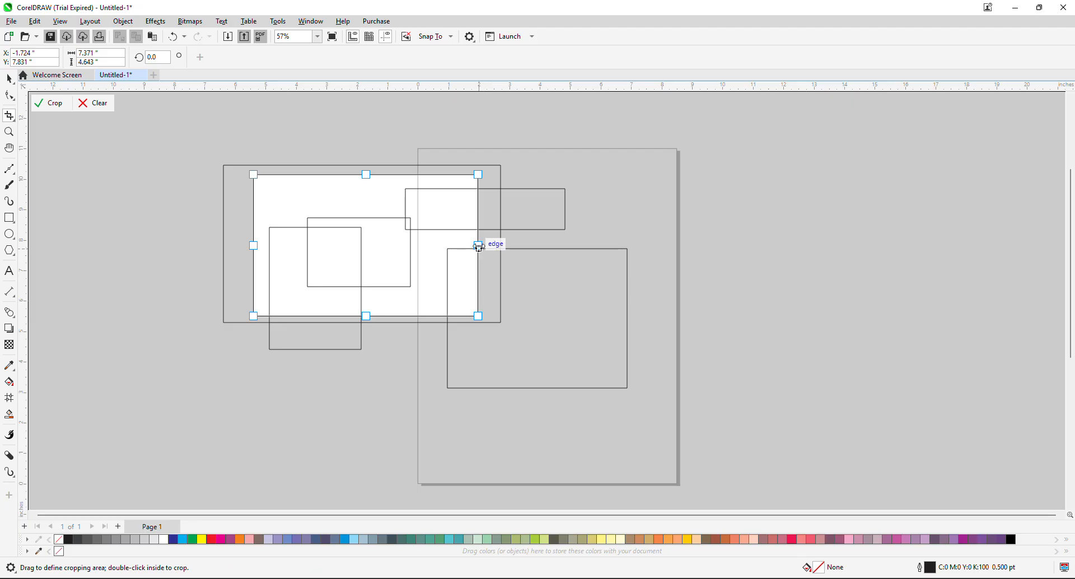
mouse_move(422, 242)
mouse_down()
mouse_move(437, 261)
mouse_move(394, 266)
mouse_move(415, 247)
mouse_up()
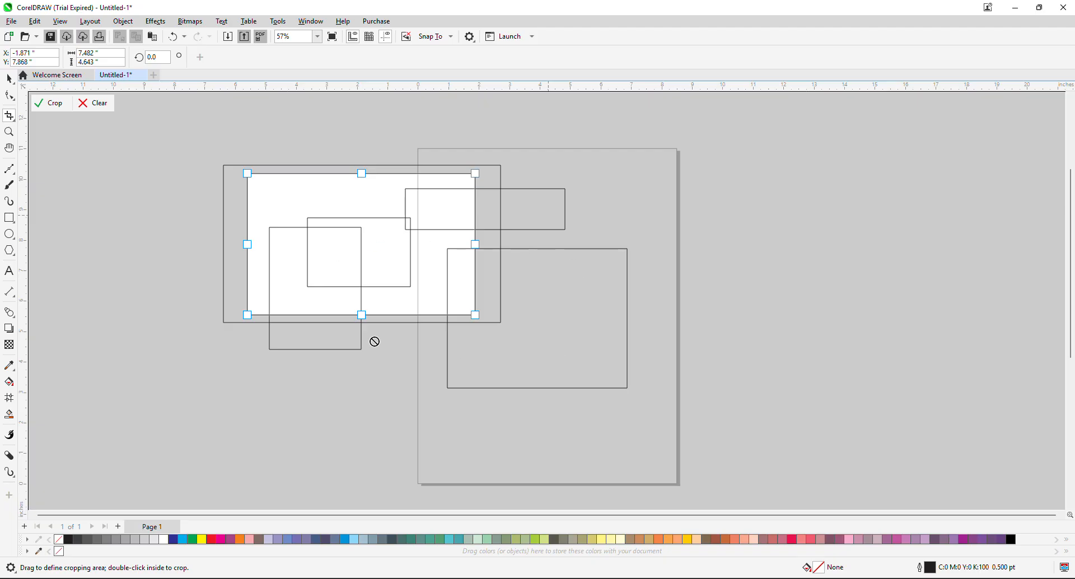
double_click(365, 238)
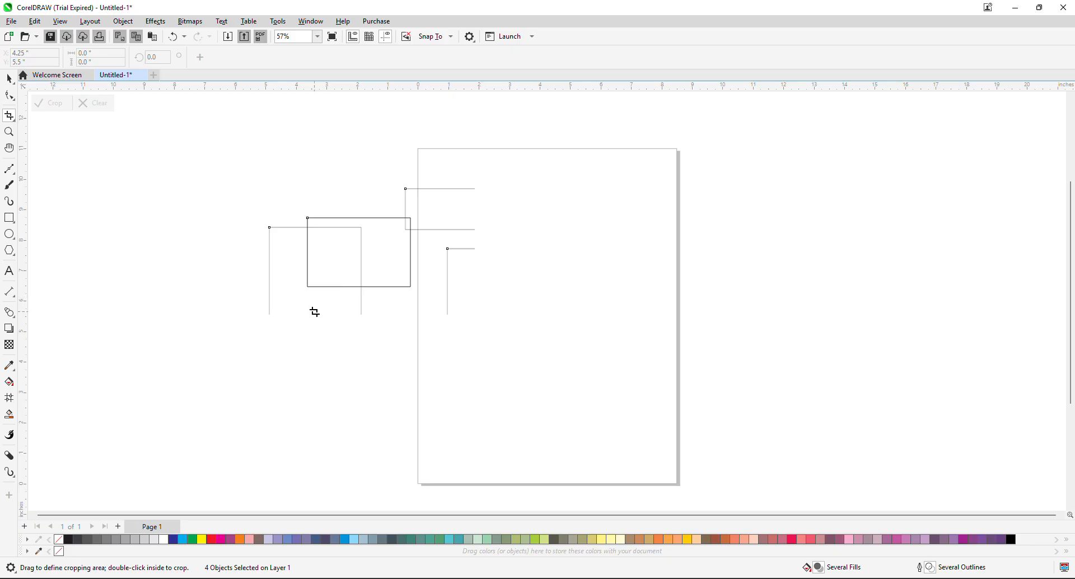
key(ctrl+z)
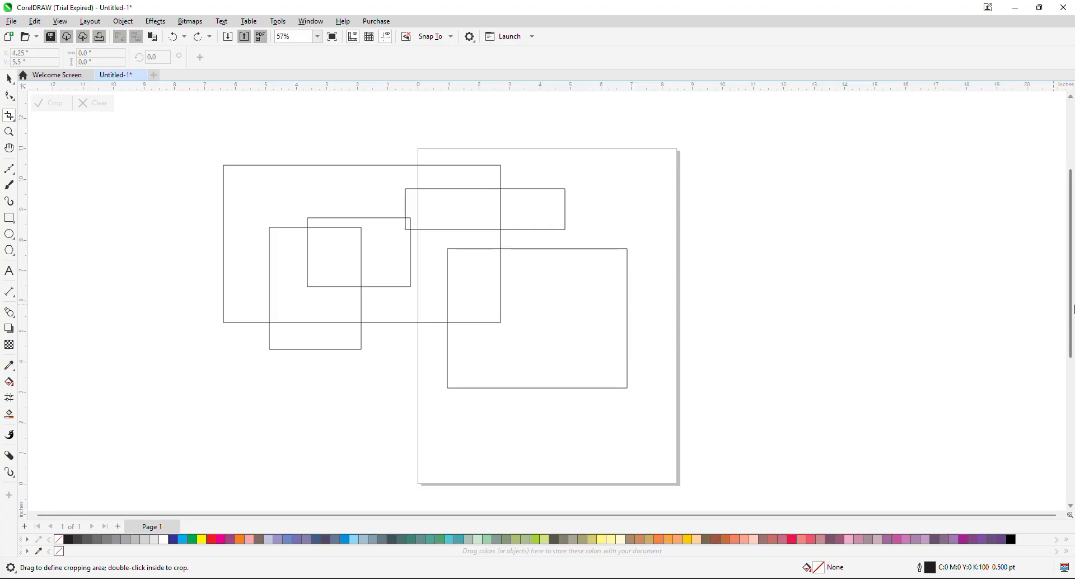
Crop only the tall, narrow rectangle, using a crop area about 6.88 by 3.44 inches that cuts off its lower end.
drag(1070, 301, 1071, 315)
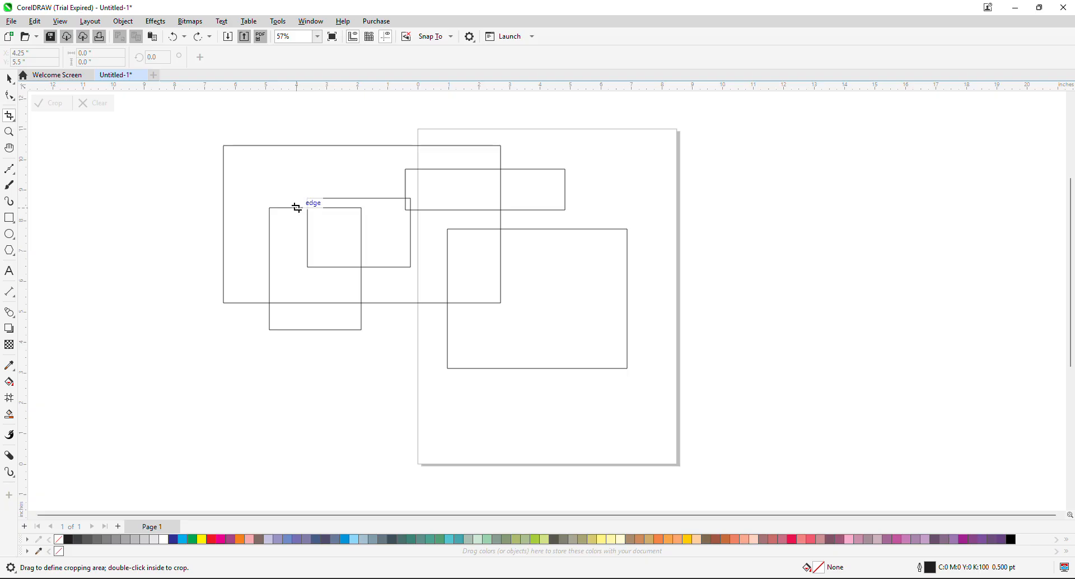
click(9, 79)
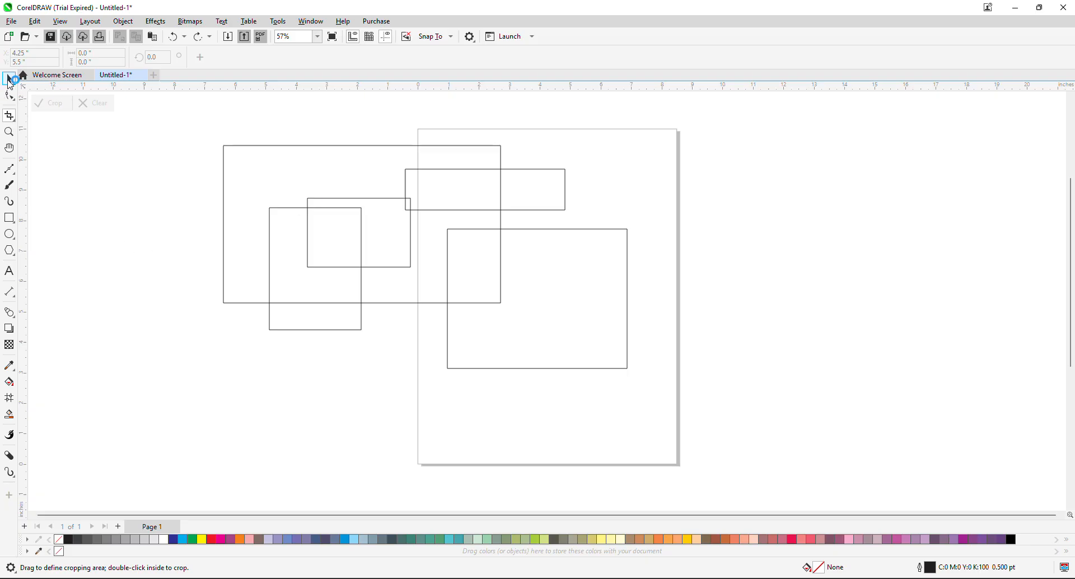
click(288, 210)
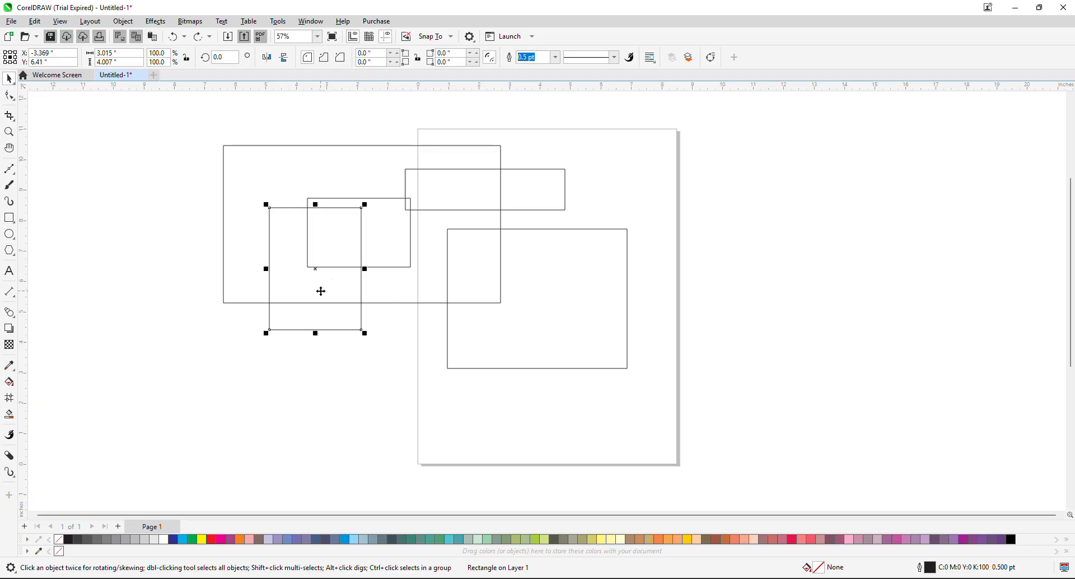
click(9, 115)
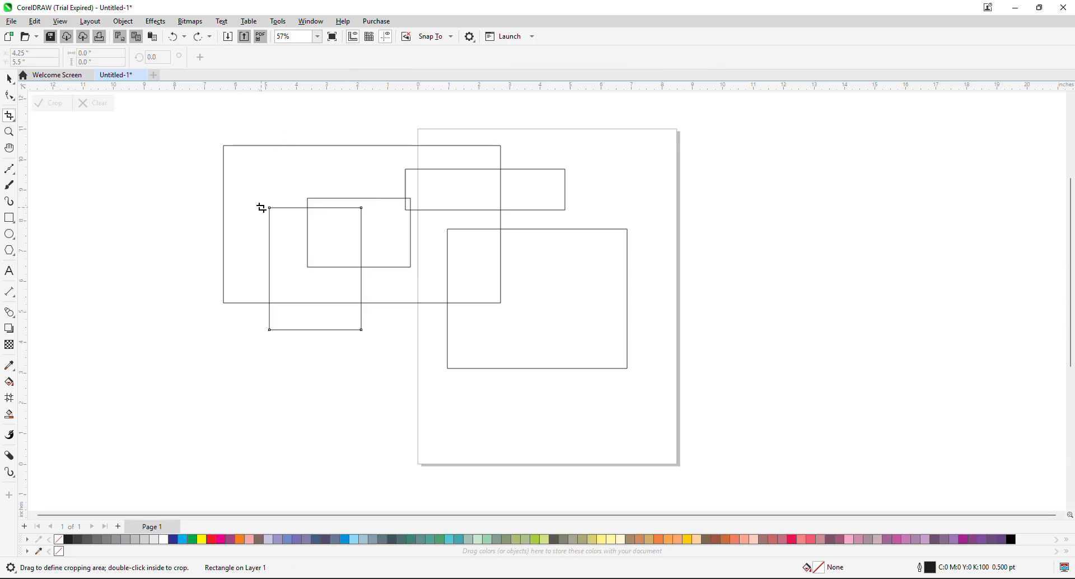
drag(257, 186, 465, 291)
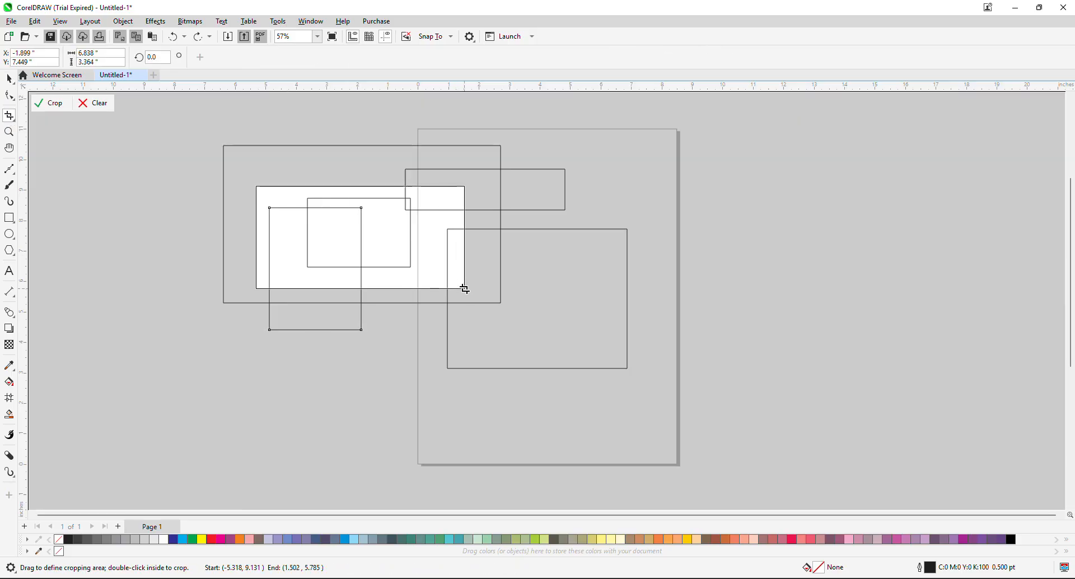
double_click(348, 224)
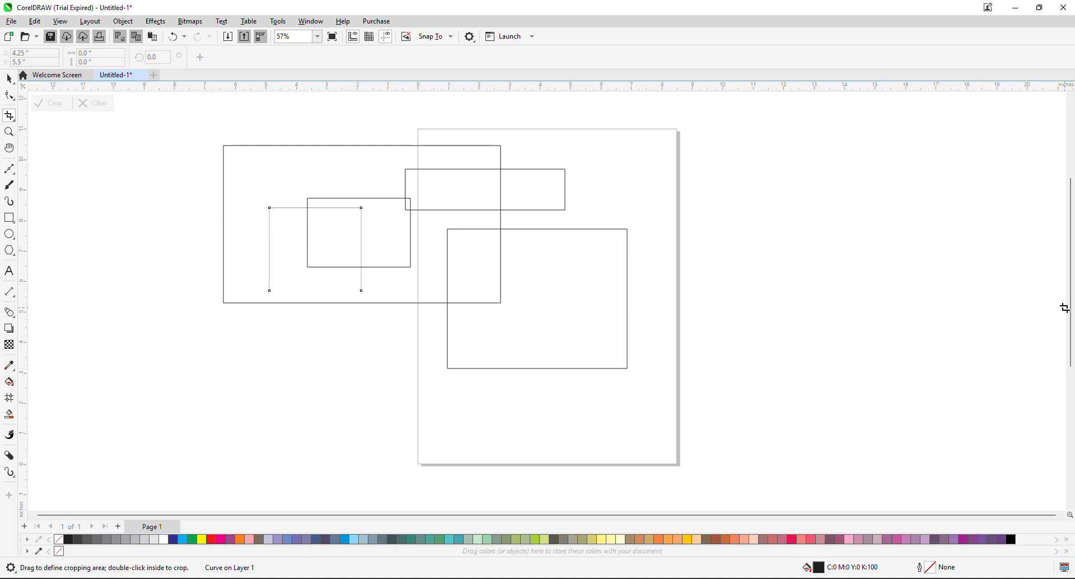
Draw a crop area about 4.39 by 4.47 inches overlapping the Mercury image's upper-left part, and undo the tall rectangle's crop.
drag(1070, 312, 1066, 491)
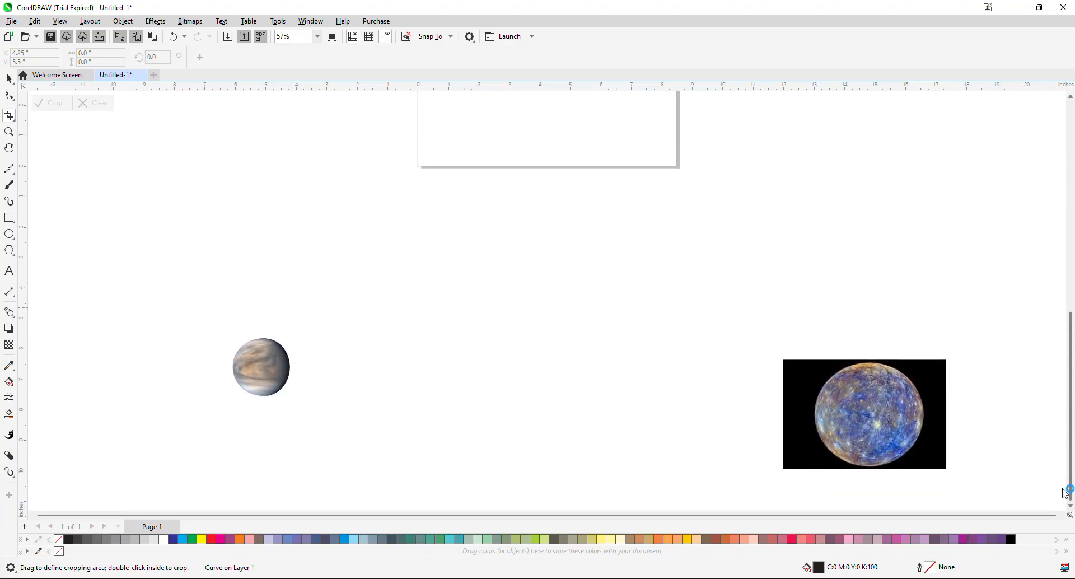
drag(872, 436, 738, 300)
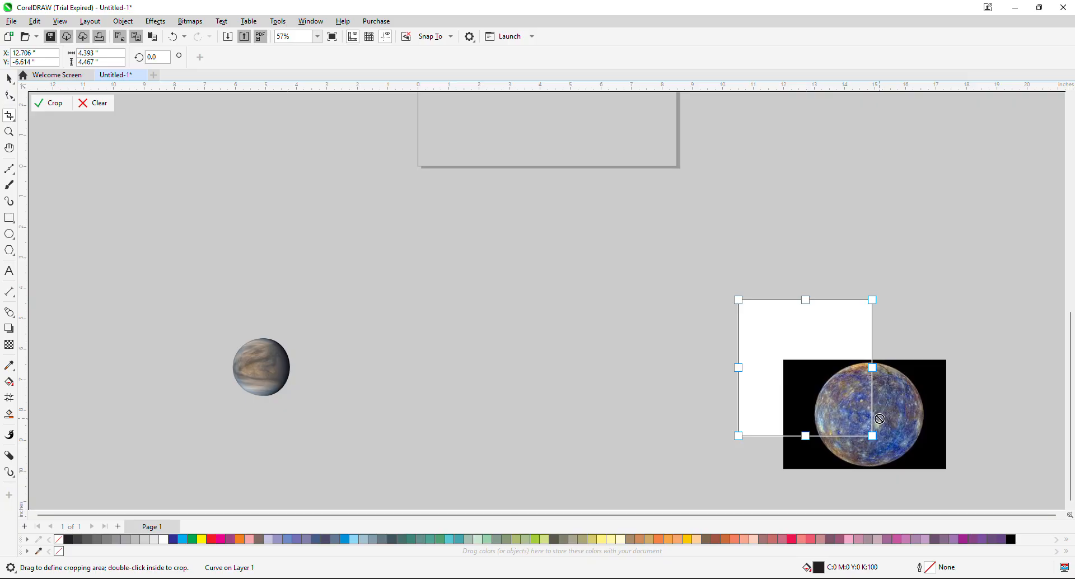
key(ctrl+z)
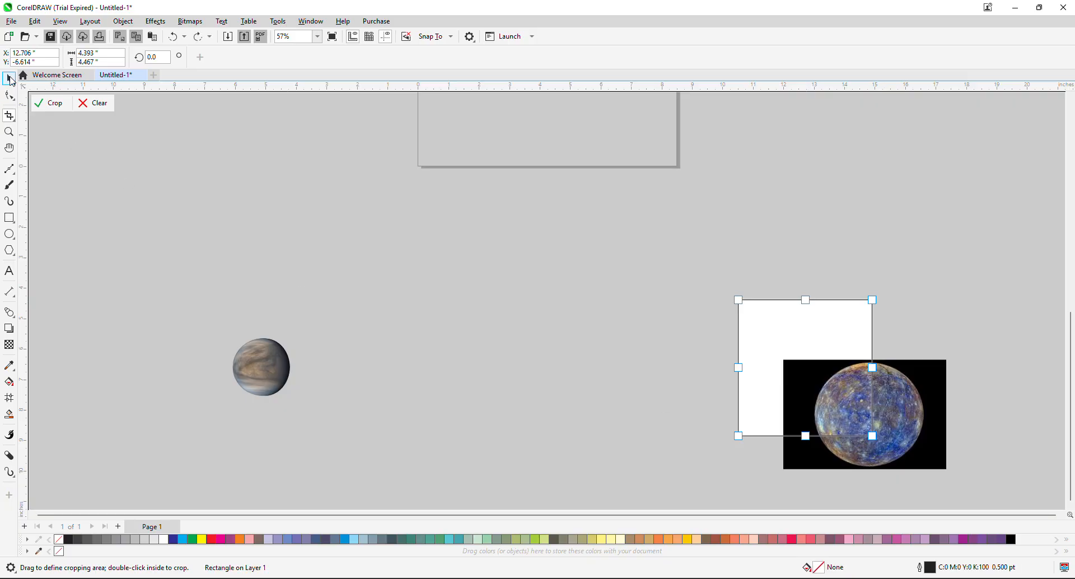
Move the Mercury image slightly to the right and deselect it.
mouse_move(822, 364)
mouse_down()
mouse_move(882, 402)
mouse_move(832, 365)
mouse_up()
click(871, 415)
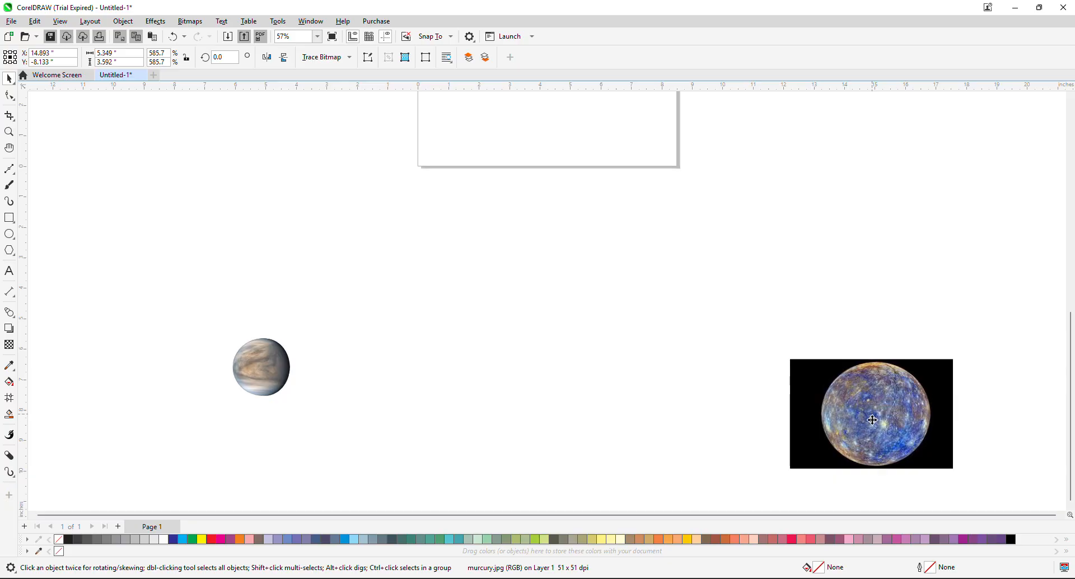
click(704, 307)
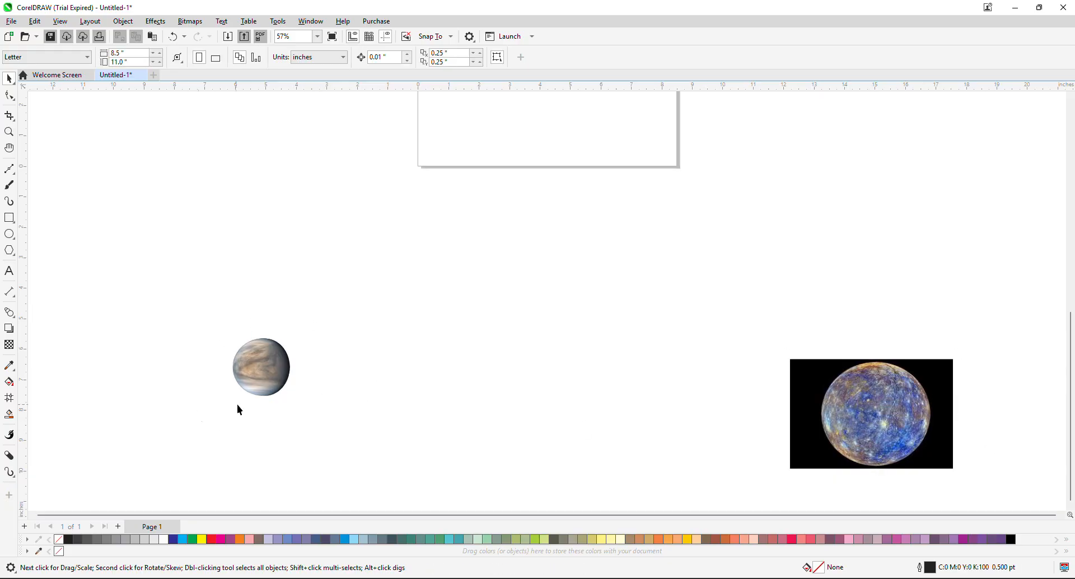
Move the crop area over the Mercury planet and lower its upper edge to a height of about 3.95 inches.
click(9, 115)
click(839, 376)
drag(912, 473, 888, 434)
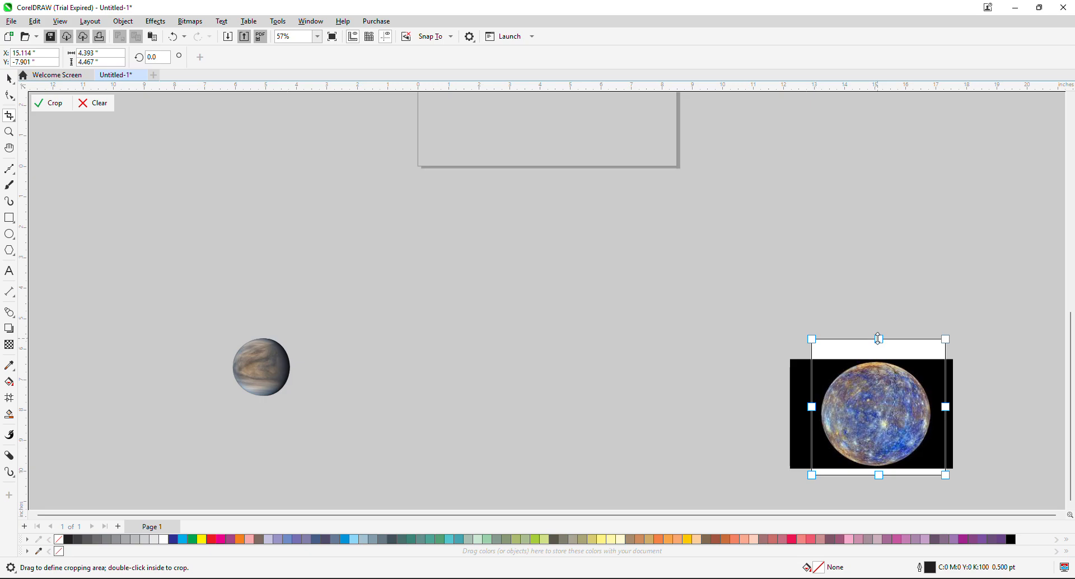
drag(879, 340, 879, 354)
Rotate the crop area by 15 degrees, and reset its rotation to 0.
click(157, 58)
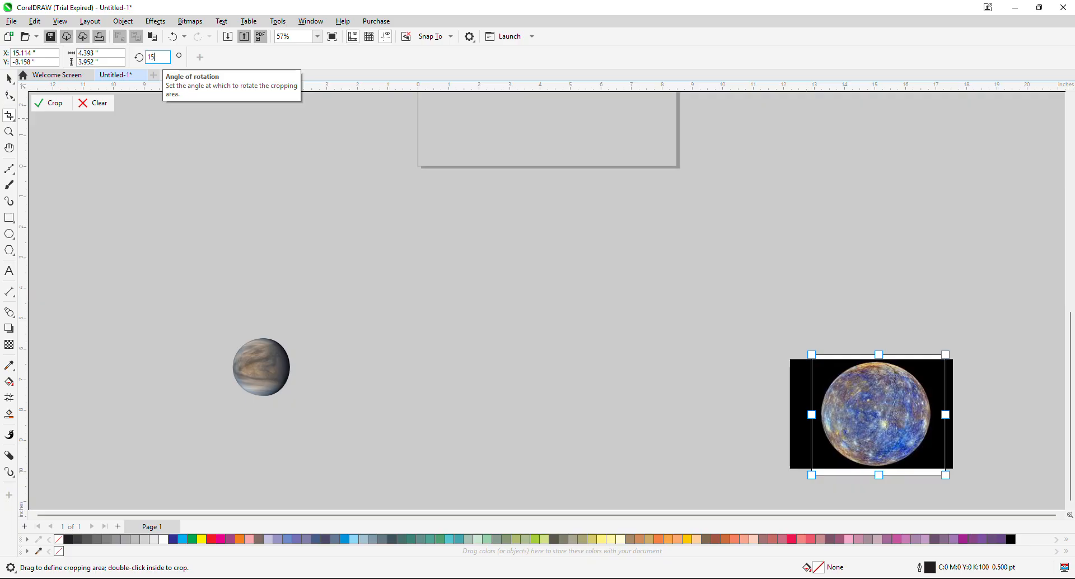
text(15)
key(Return)
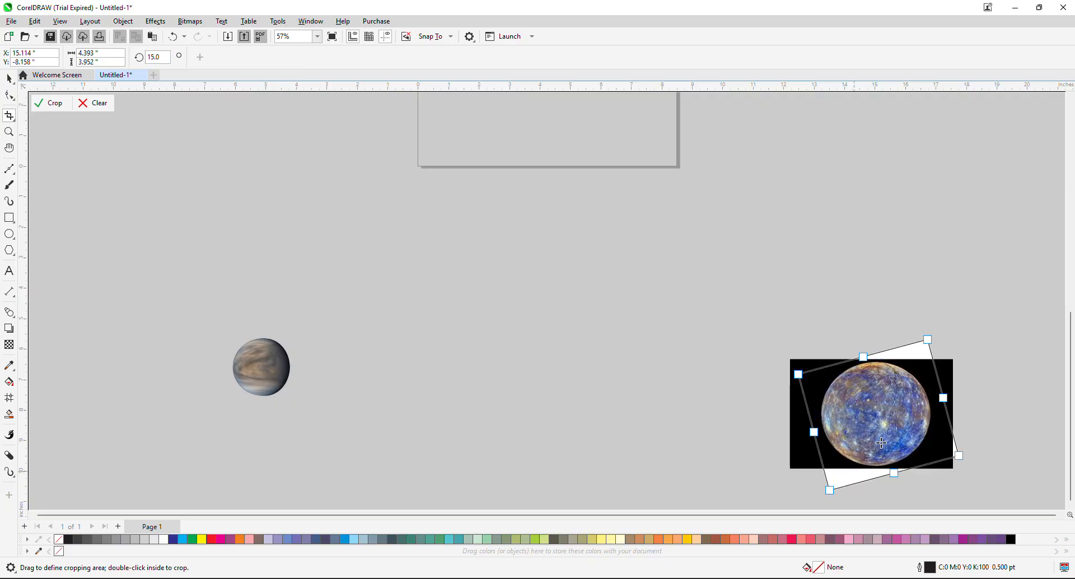
click(162, 56)
key(BackSpace)
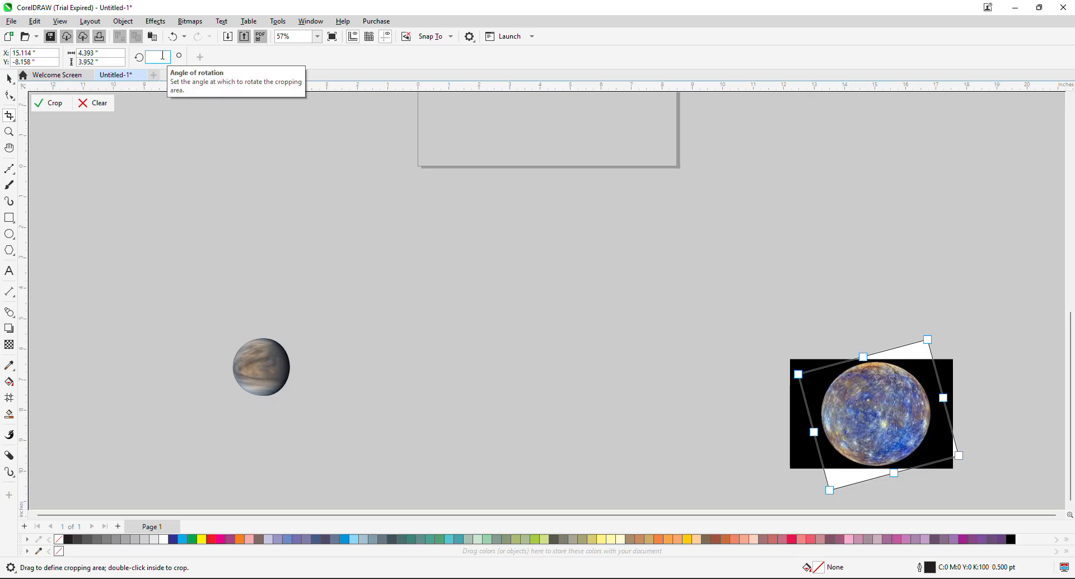
key(Return)
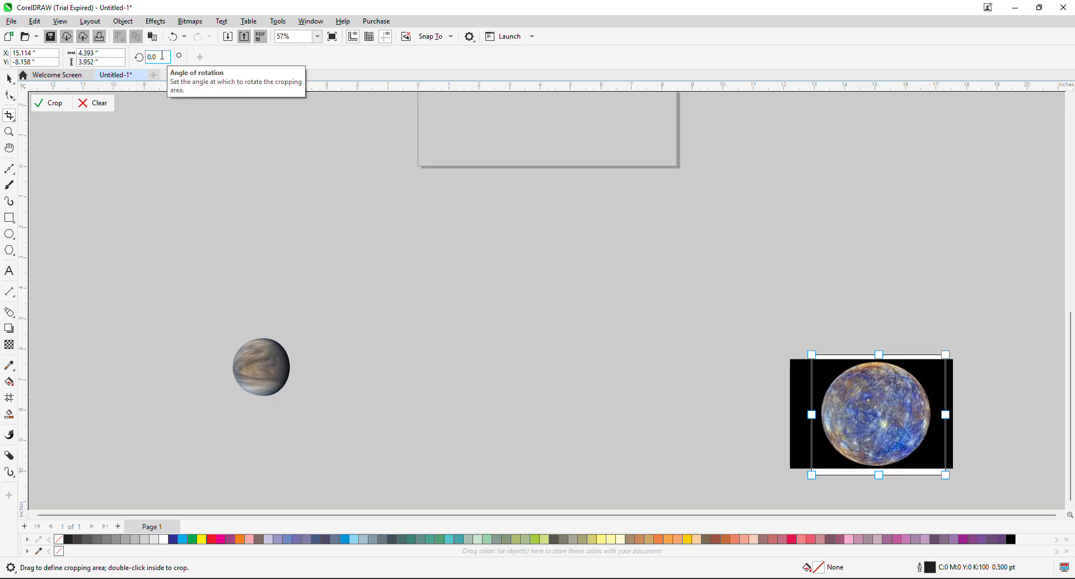
Set the crop area's width and height to 2 inches each.
click(101, 63)
key(BackSpace)
key(BackSpace)
key(BackSpace)
key(BackSpace)
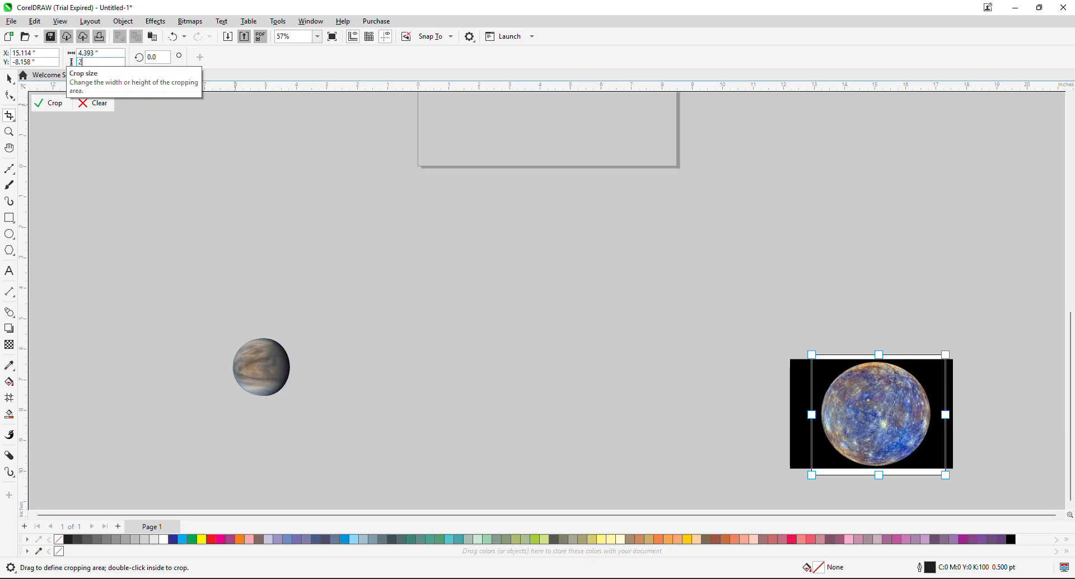
click(102, 52)
key(BackSpace)
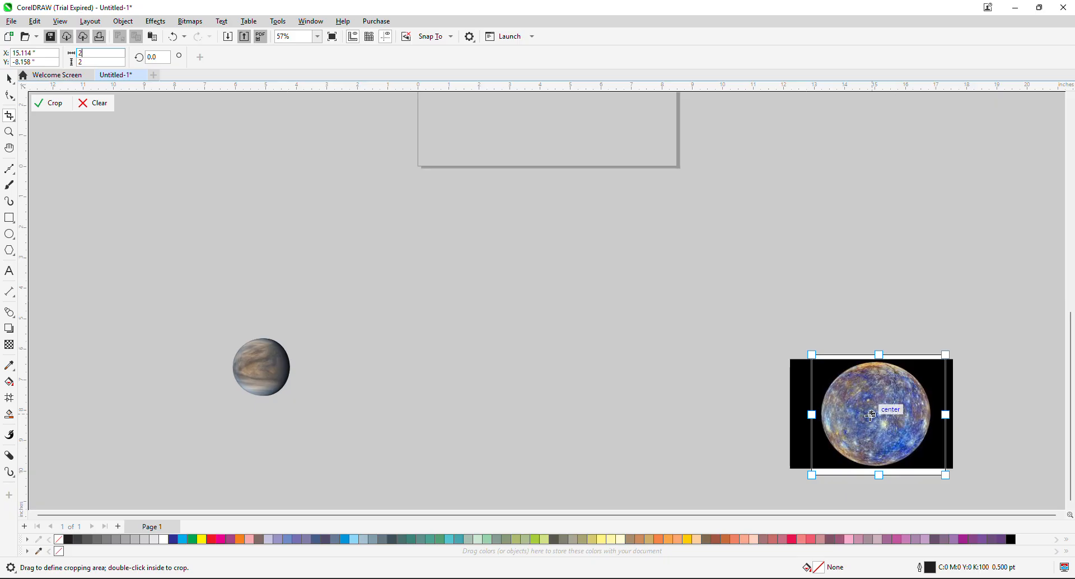
key(Return)
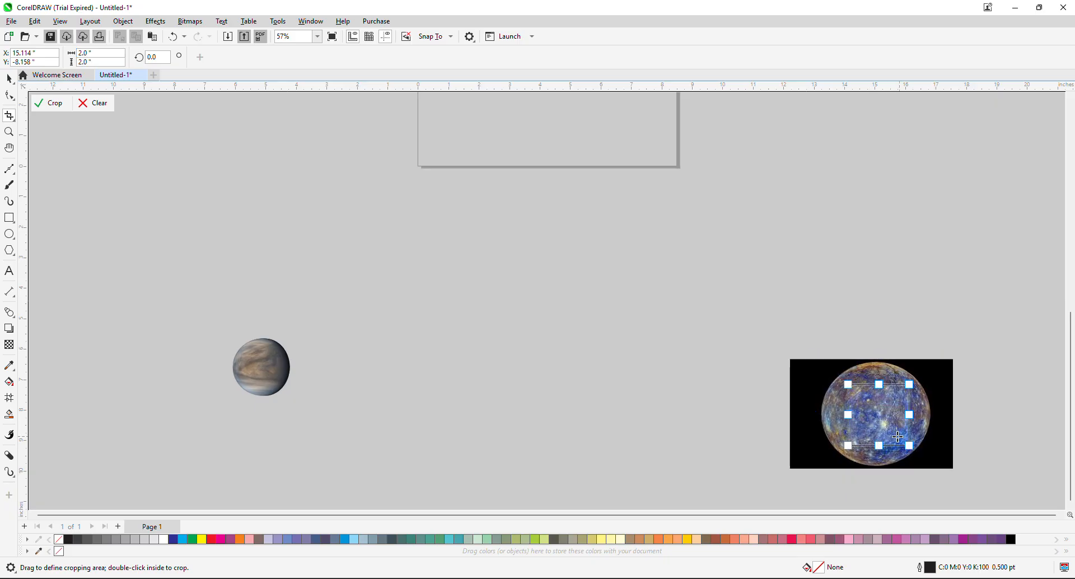
Enlarge the crop area around the Mercury planet to about 4.04 by 3.95 inches and apply the crop.
drag(848, 446, 768, 468)
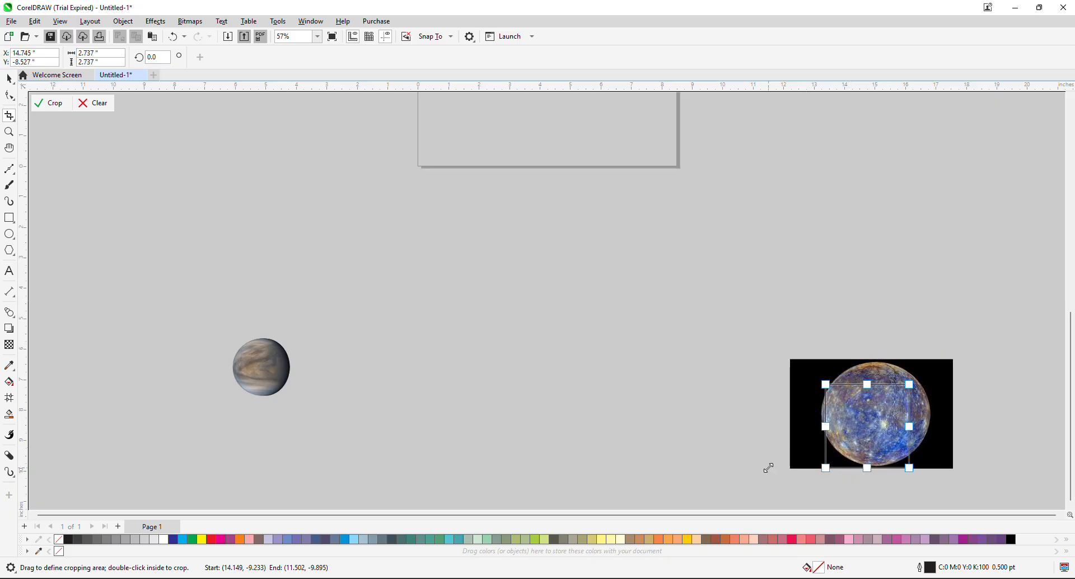
drag(909, 385, 939, 354)
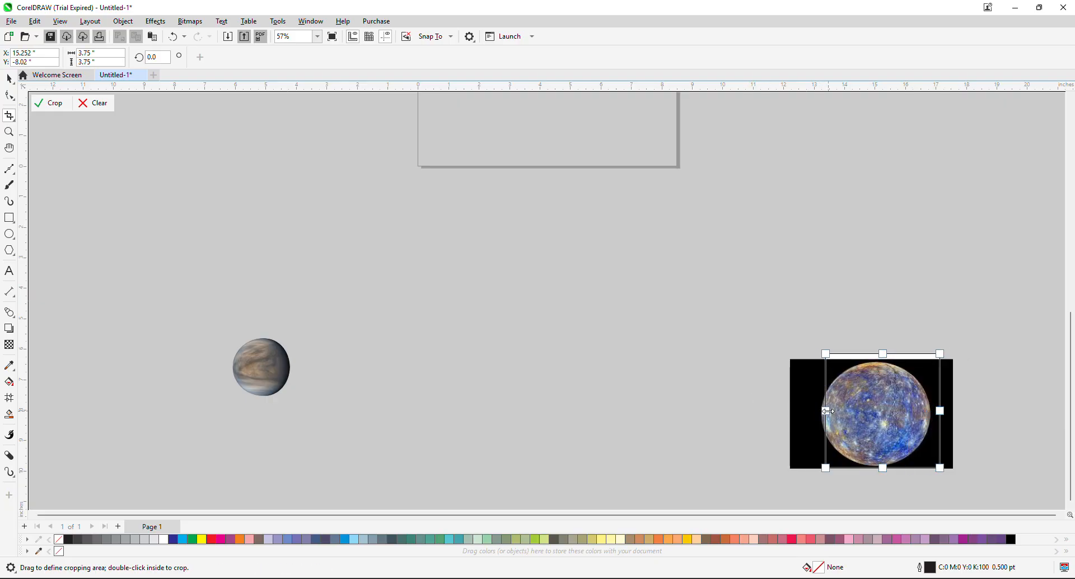
drag(827, 411, 817, 411)
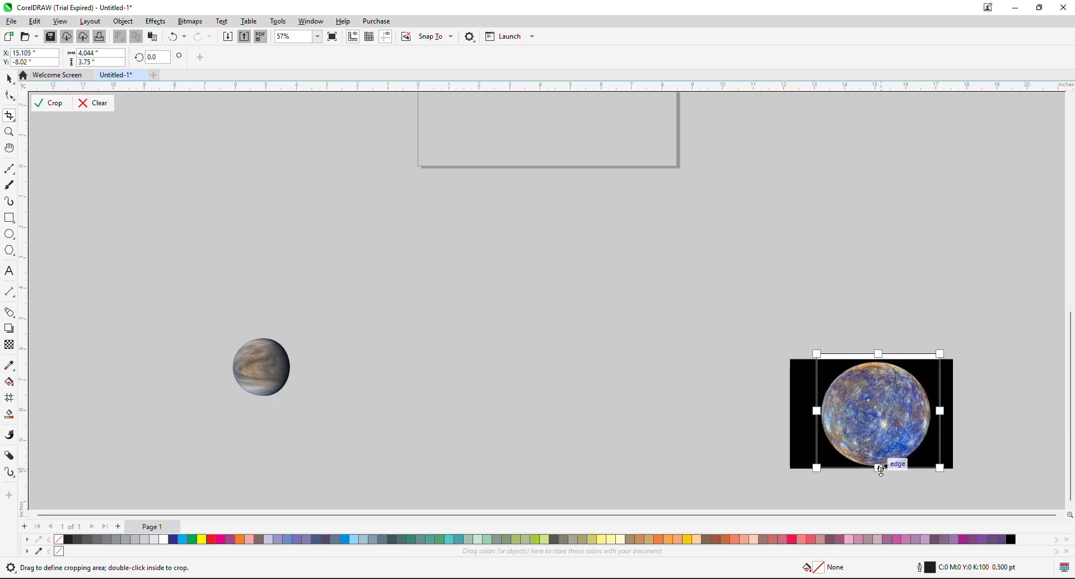
drag(878, 468, 878, 474)
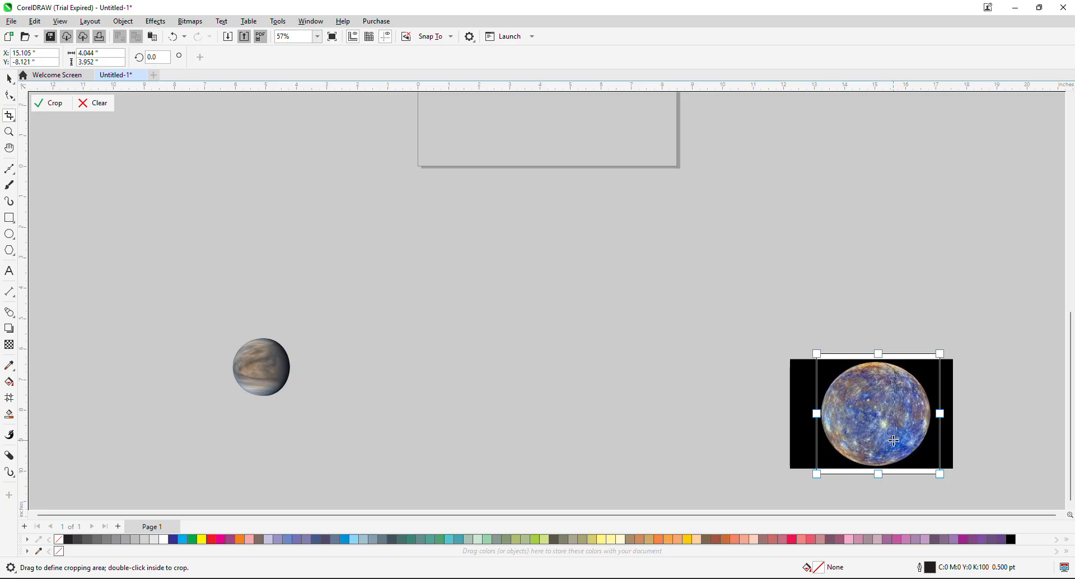
double_click(885, 411)
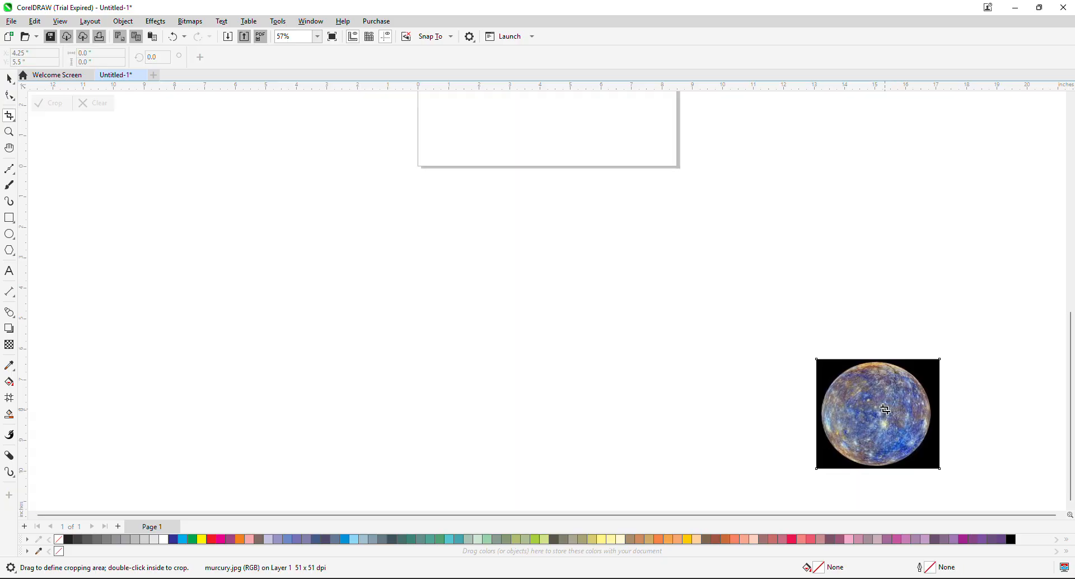
Undo the last crop of the Mercury image and the change made to the image before it.
drag(884, 409, 817, 415)
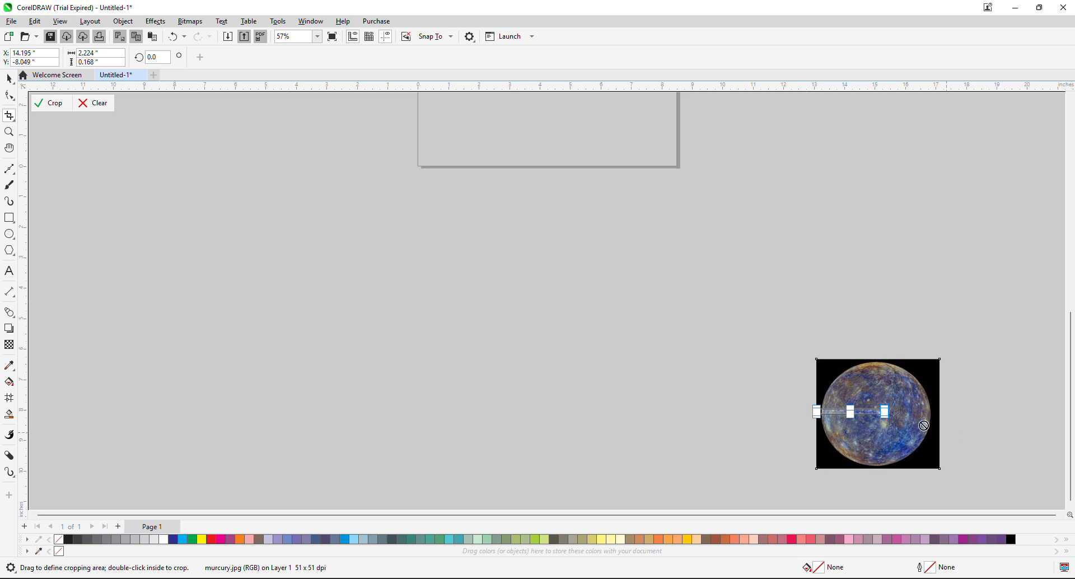
key(ctrl+z)
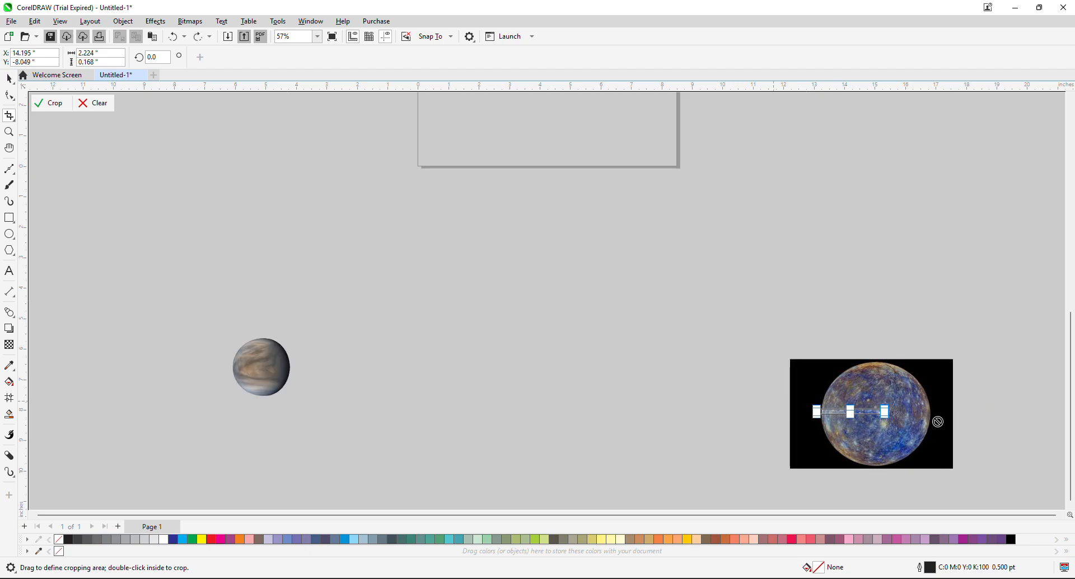
drag(855, 414, 726, 272)
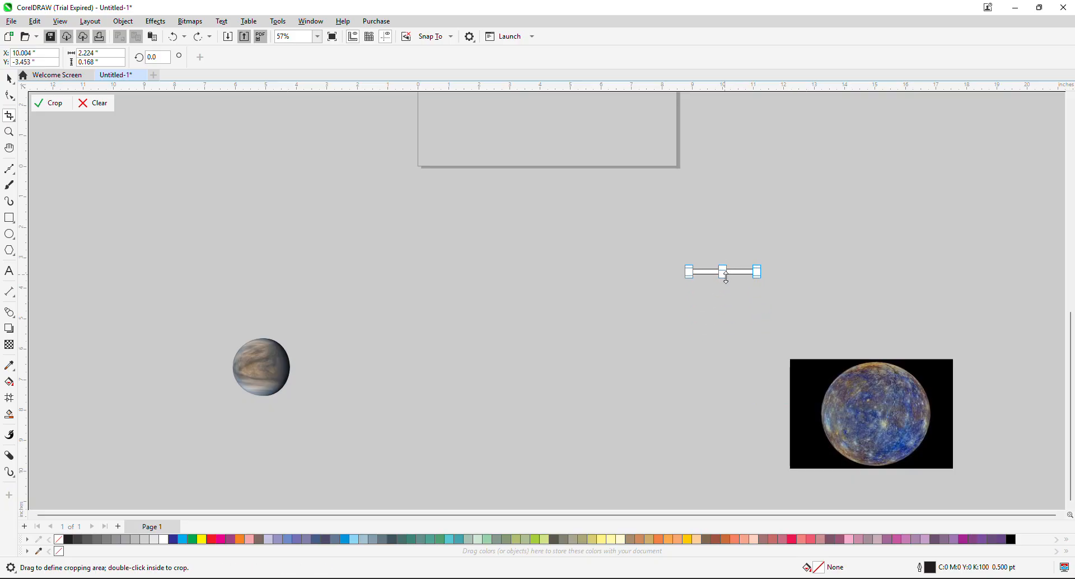
key(ctrl+z)
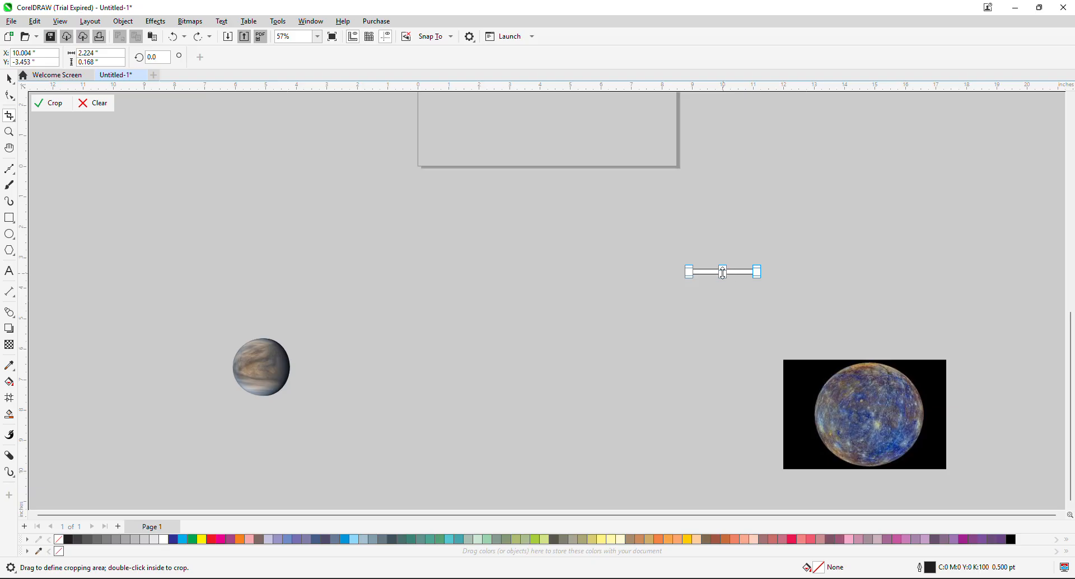
Reposition the crop area over the Mercury planet, enlarge it to about 4.74 by 3.86 inches, and apply the crop.
drag(722, 273, 933, 469)
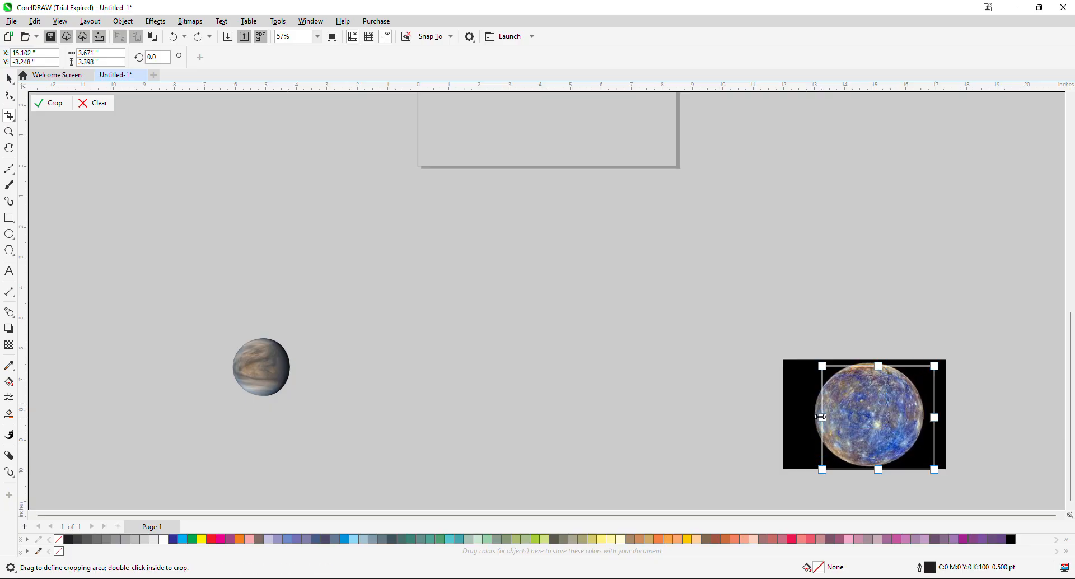
drag(822, 418, 789, 415)
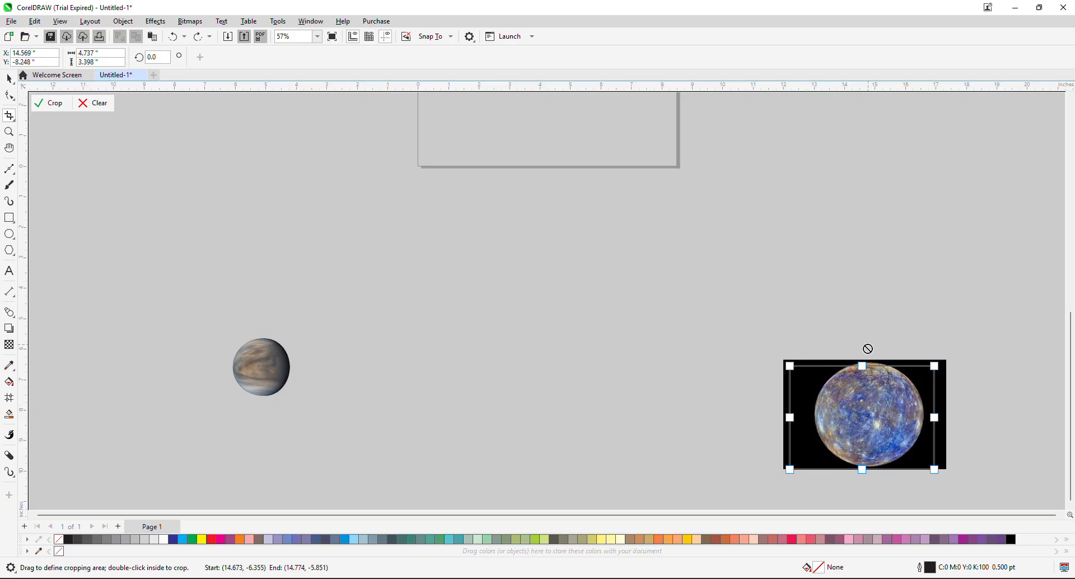
drag(862, 366, 867, 352)
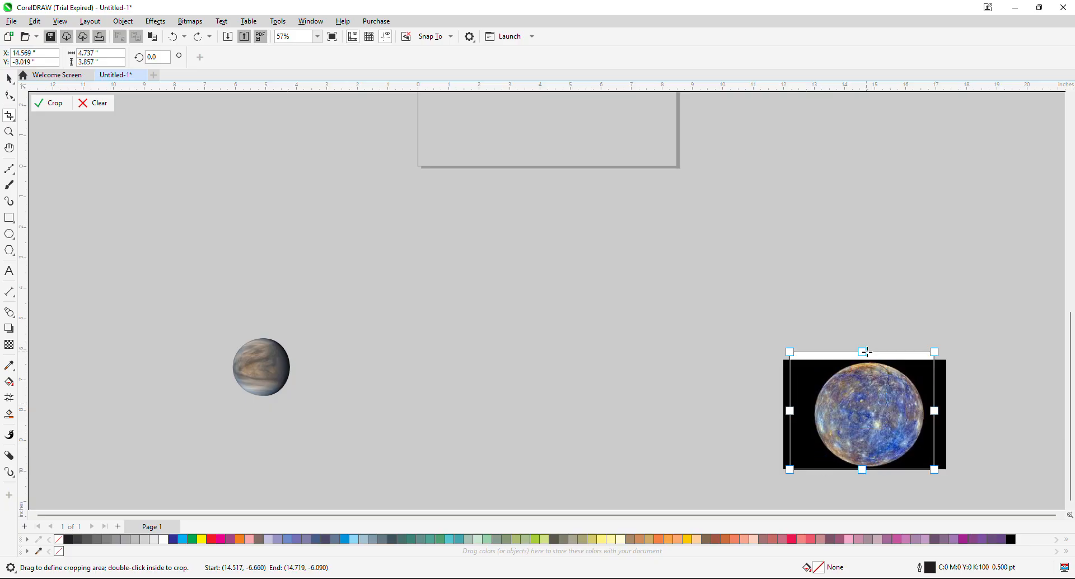
double_click(866, 408)
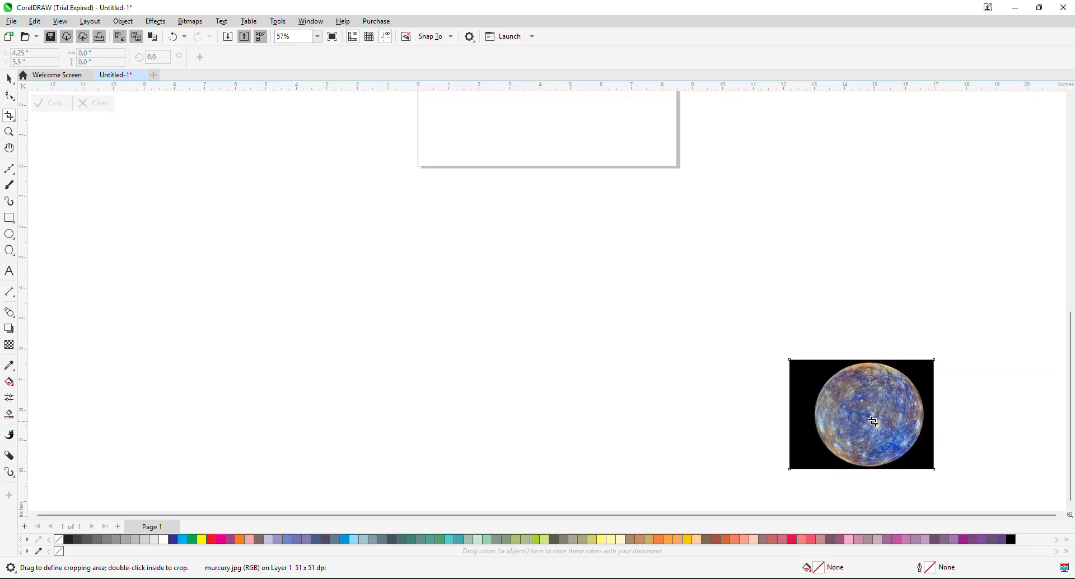
Undo the last crop of the Mercury image and leave the Crop tool for the Pick tool.
drag(1070, 354, 1069, 330)
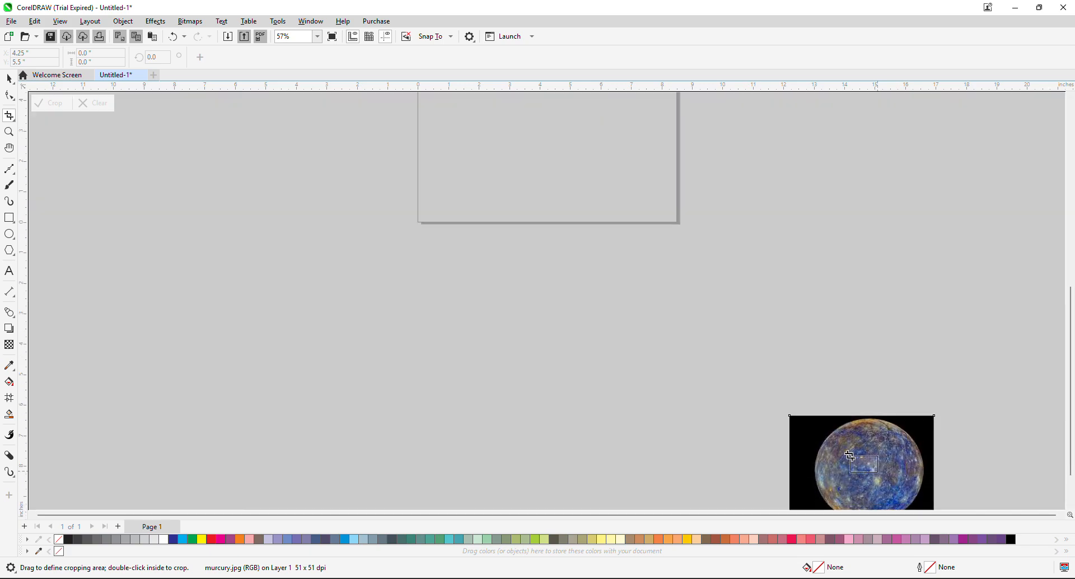
drag(878, 472, 848, 455)
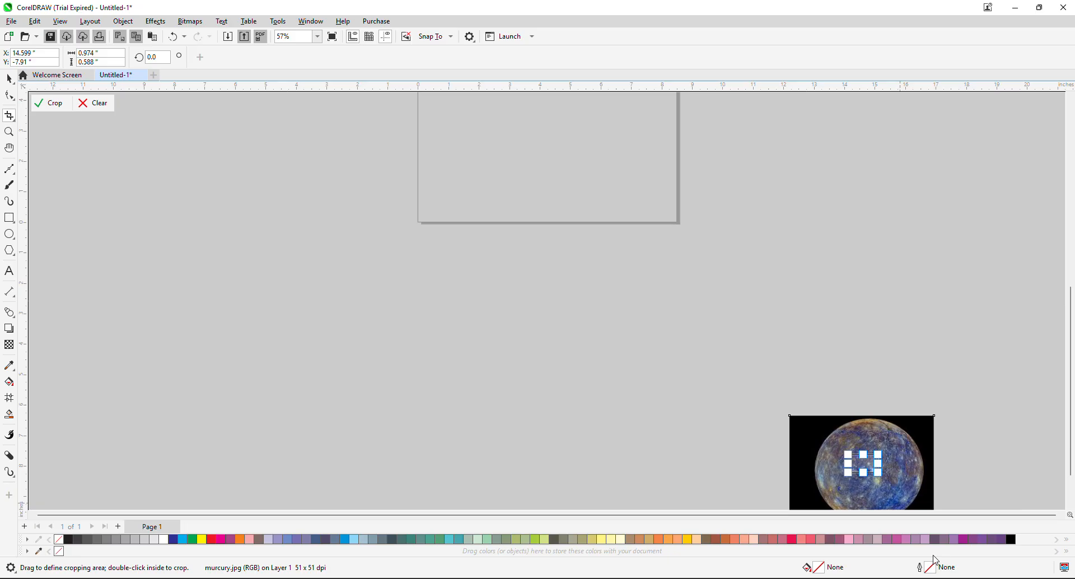
key(ctrl+z)
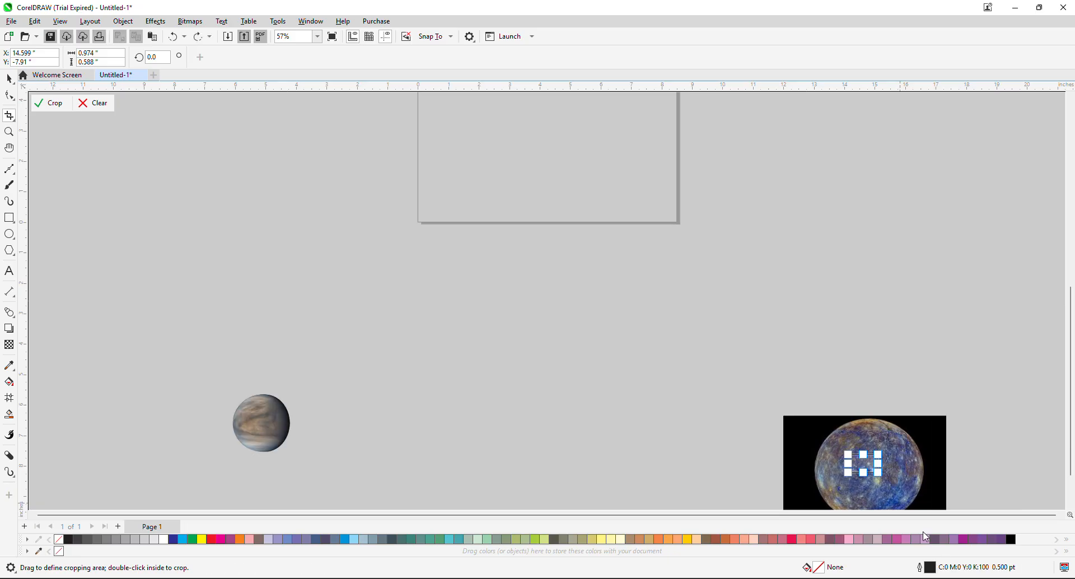
click(9, 78)
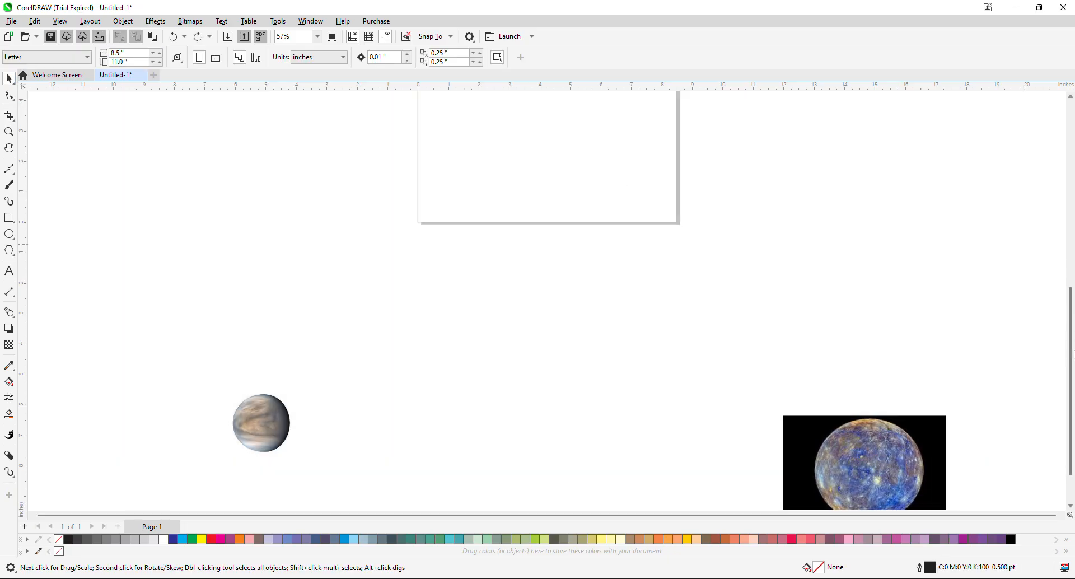
drag(1070, 342, 1070, 404)
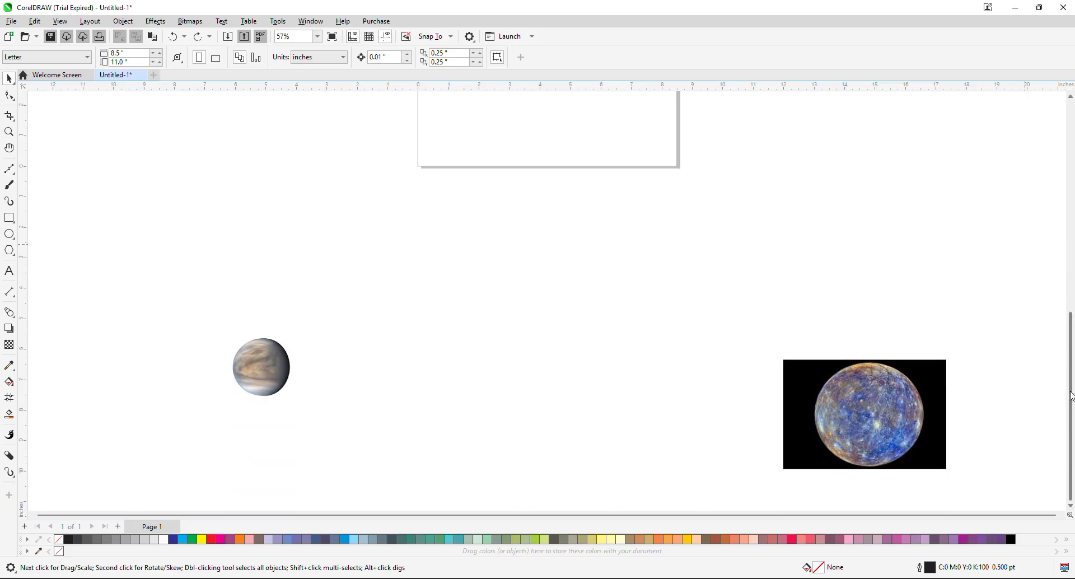
Slice the Mercury image with the Knife tool along two roughly parallel diagonal straight lines.
click(10, 116)
click(42, 130)
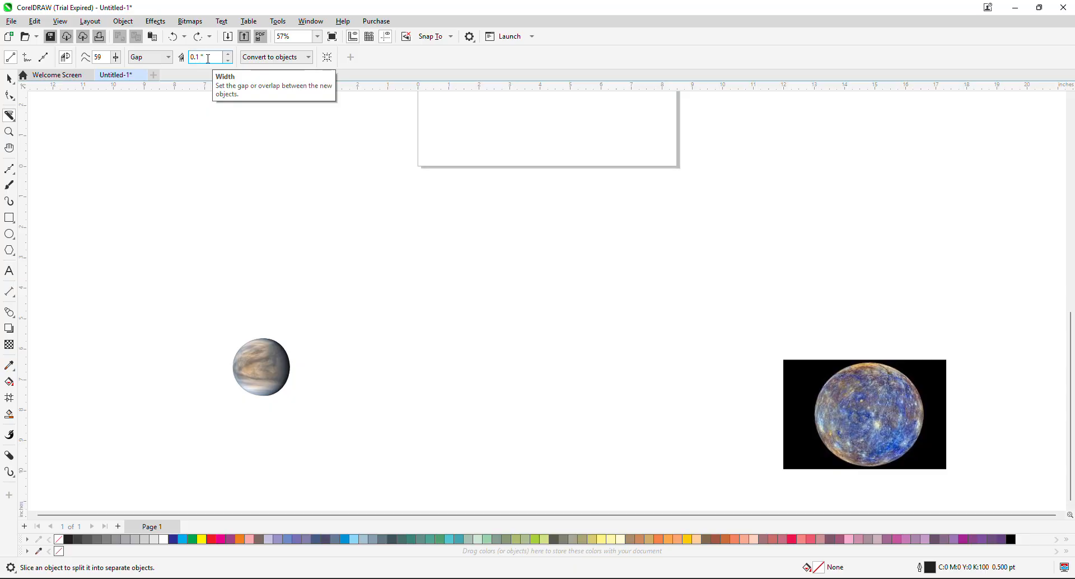
drag(808, 339, 896, 491)
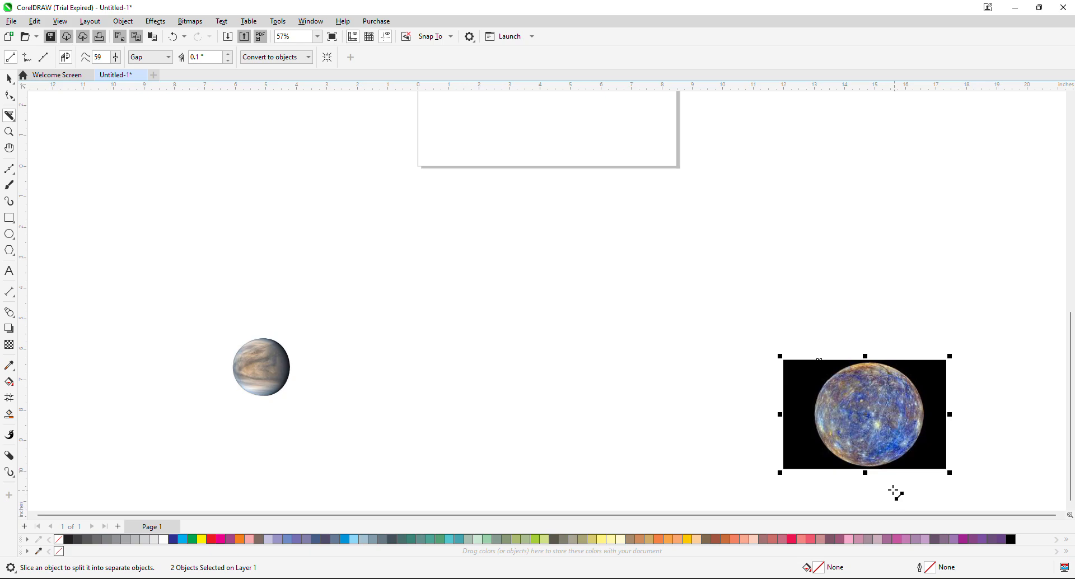
mouse_move(874, 335)
mouse_down()
mouse_move(942, 504)
mouse_move(975, 530)
mouse_move(986, 527)
mouse_move(986, 449)
mouse_up()
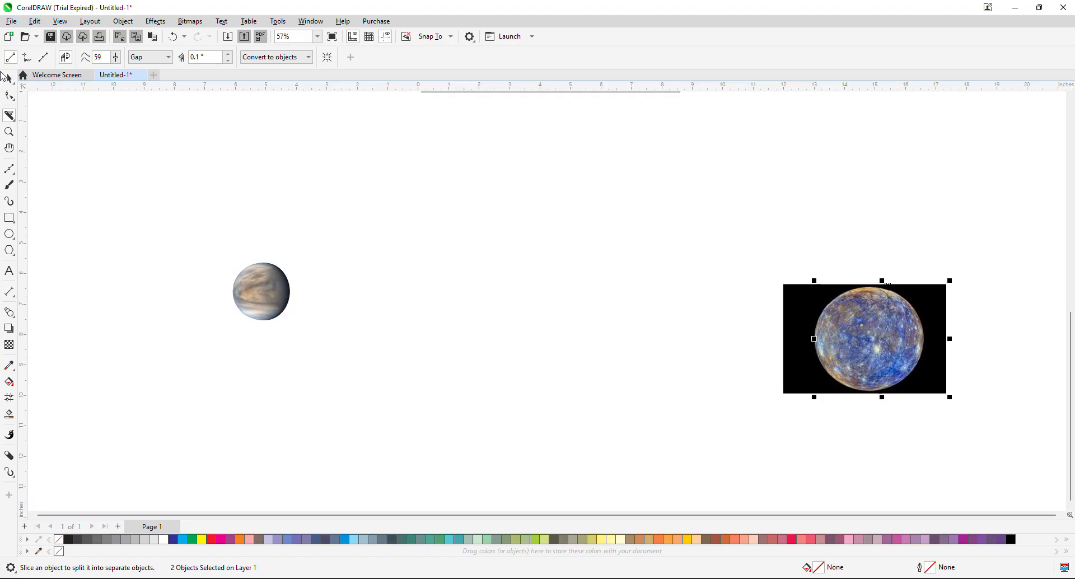
Move the three sliced pieces of the Mercury image apart from one another.
click(9, 79)
click(932, 303)
click(1013, 304)
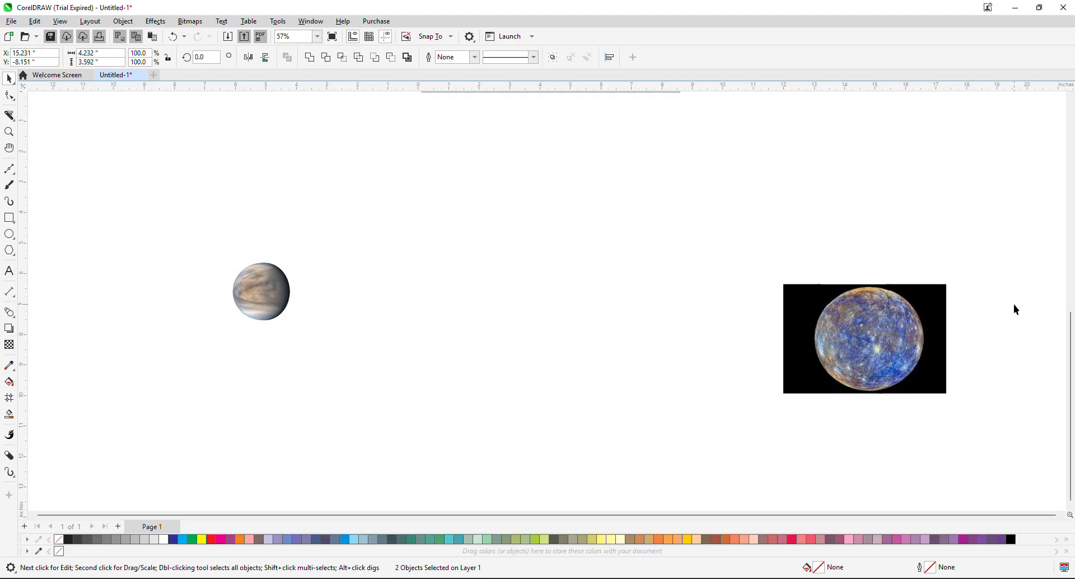
click(929, 302)
drag(933, 331, 951, 238)
click(891, 344)
drag(899, 333, 862, 222)
click(800, 370)
drag(835, 338, 707, 329)
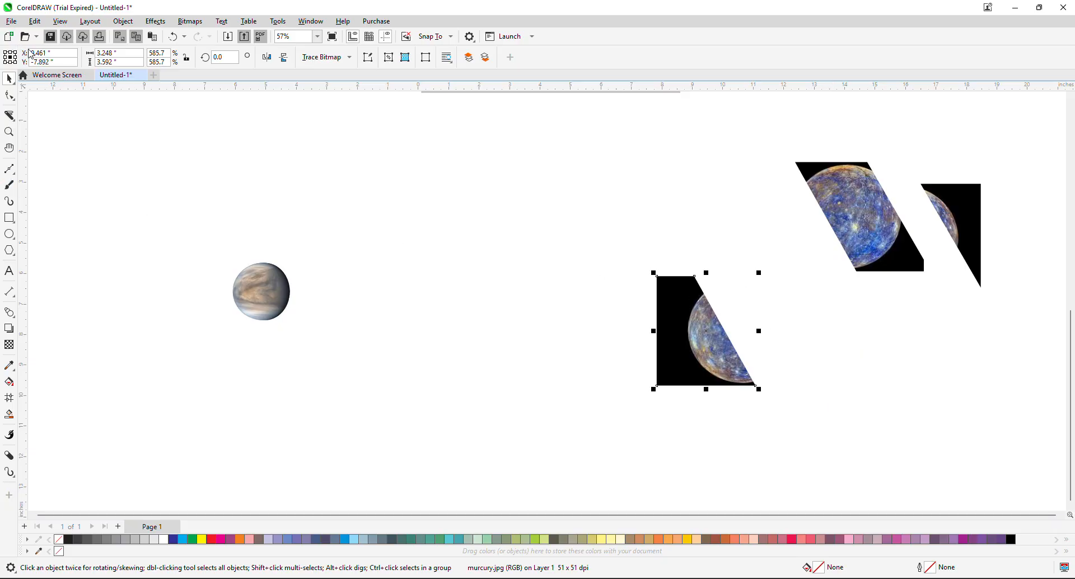
Set the Knife tool to freehand mode and try to slice the Venus image from top to bottom.
click(10, 115)
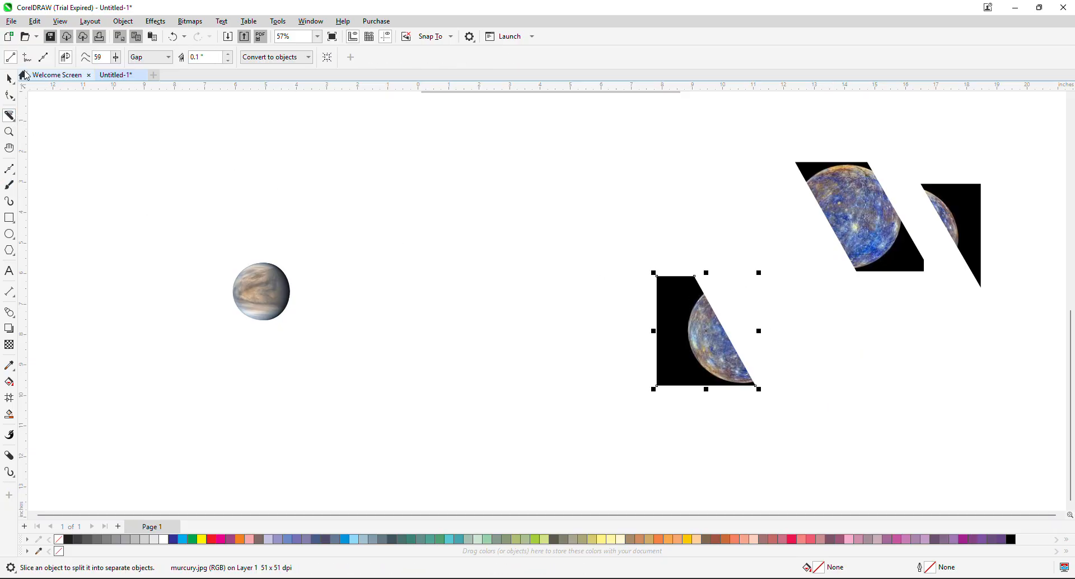
click(28, 58)
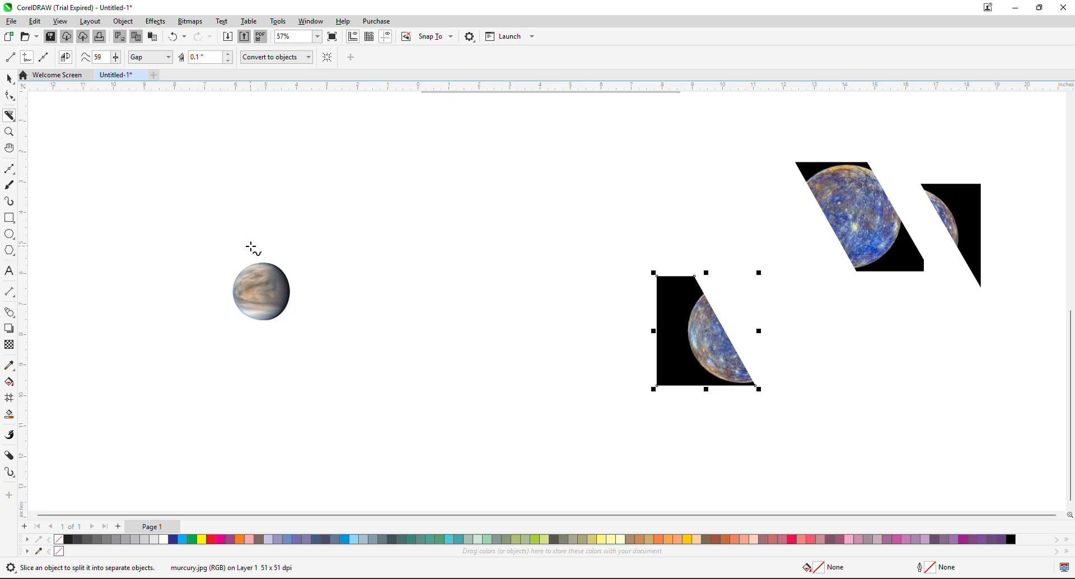
mouse_move(238, 249)
mouse_down()
mouse_move(275, 301)
mouse_move(272, 339)
mouse_up()
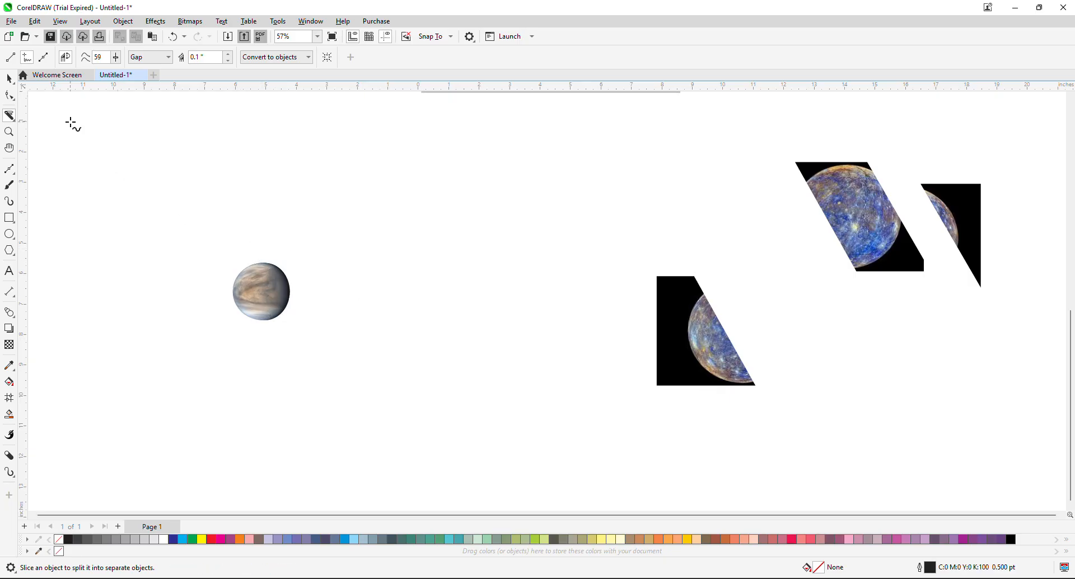
click(7, 79)
click(281, 297)
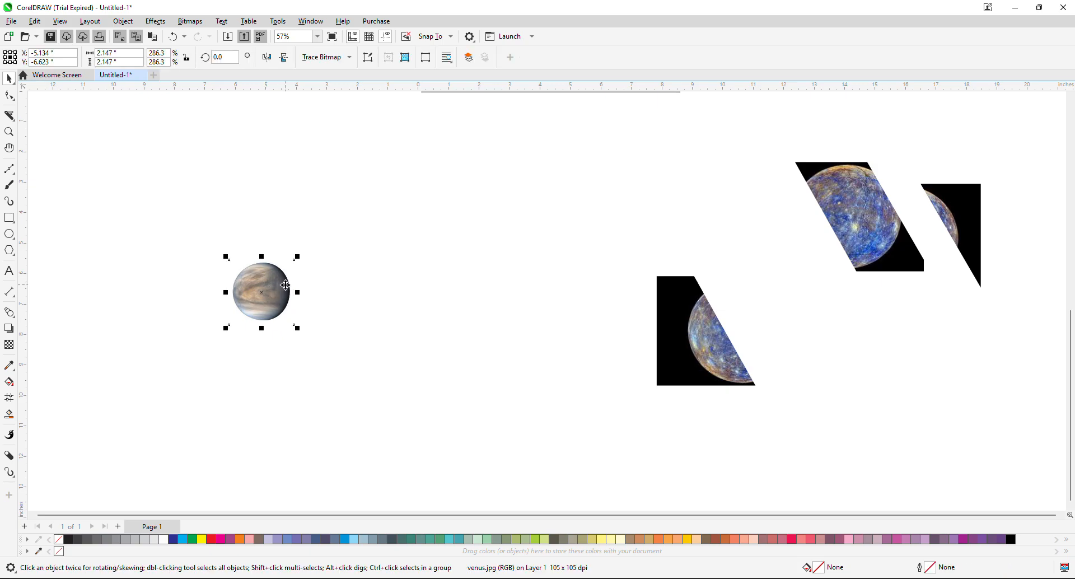
click(317, 301)
click(274, 292)
click(119, 221)
Slice the Venus image with a wavy freehand knife cut and move its two pieces apart diagonally.
click(9, 116)
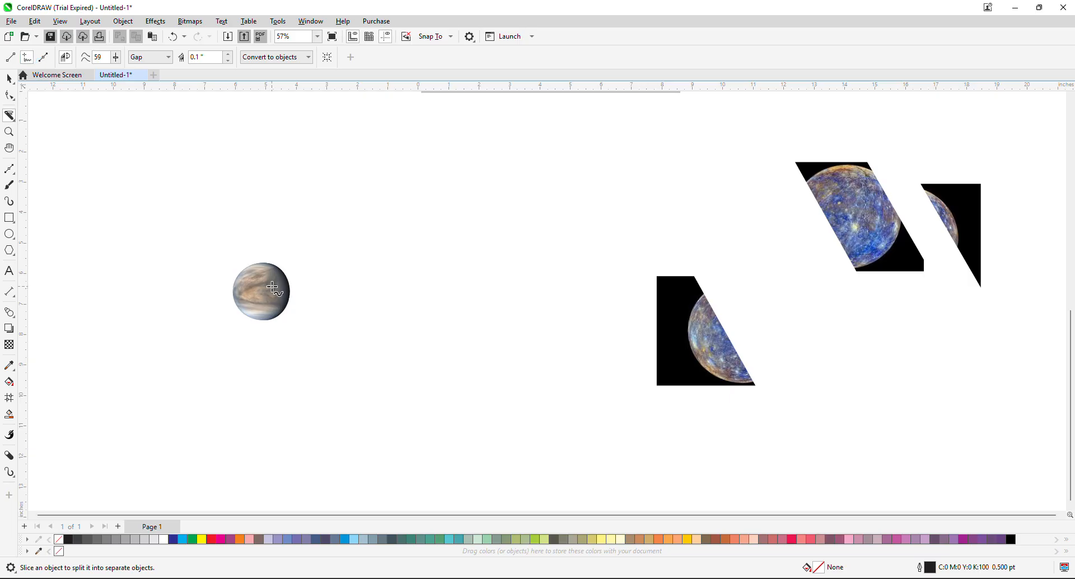
mouse_move(244, 256)
mouse_down()
mouse_move(263, 303)
mouse_move(273, 311)
mouse_move(282, 293)
mouse_move(303, 326)
mouse_up()
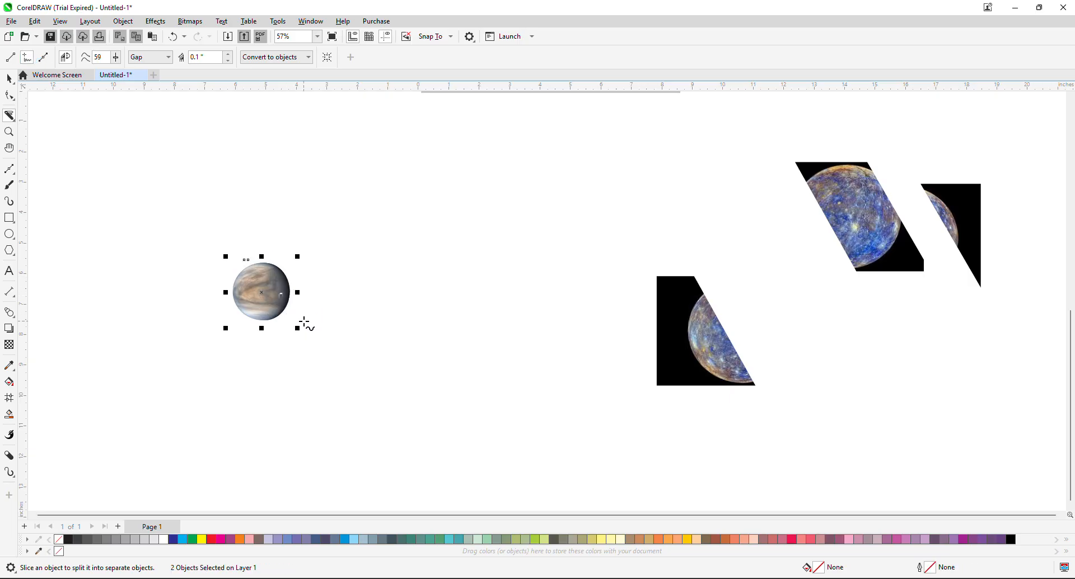
click(9, 78)
click(279, 283)
click(402, 300)
click(278, 281)
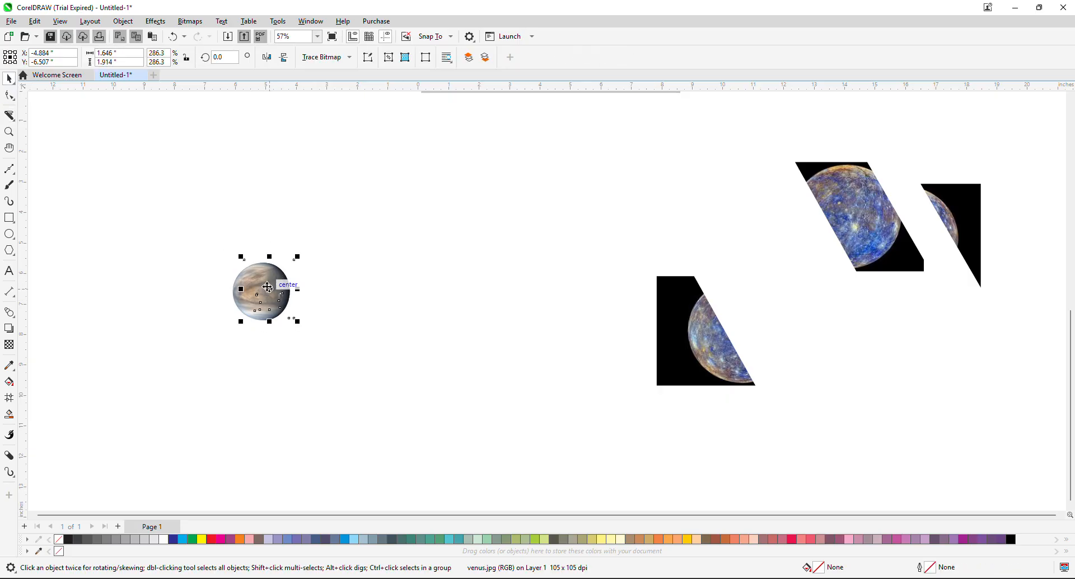
drag(270, 286, 307, 258)
drag(254, 287, 230, 309)
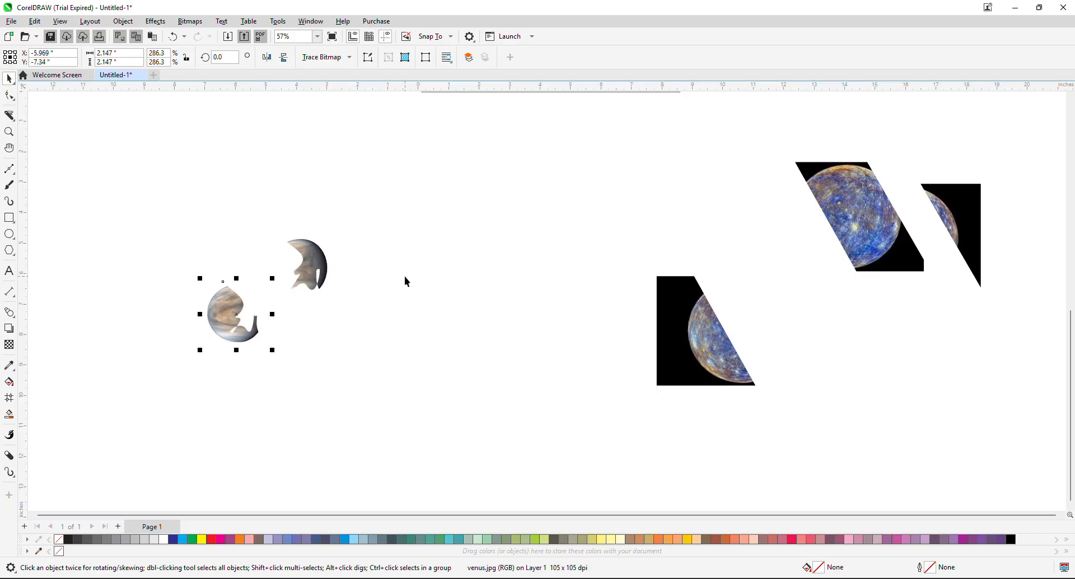
Draw three rectangles overlapping at their corners in a descending diagonal, the last about 3.24 by 4.12 inches.
click(14, 121)
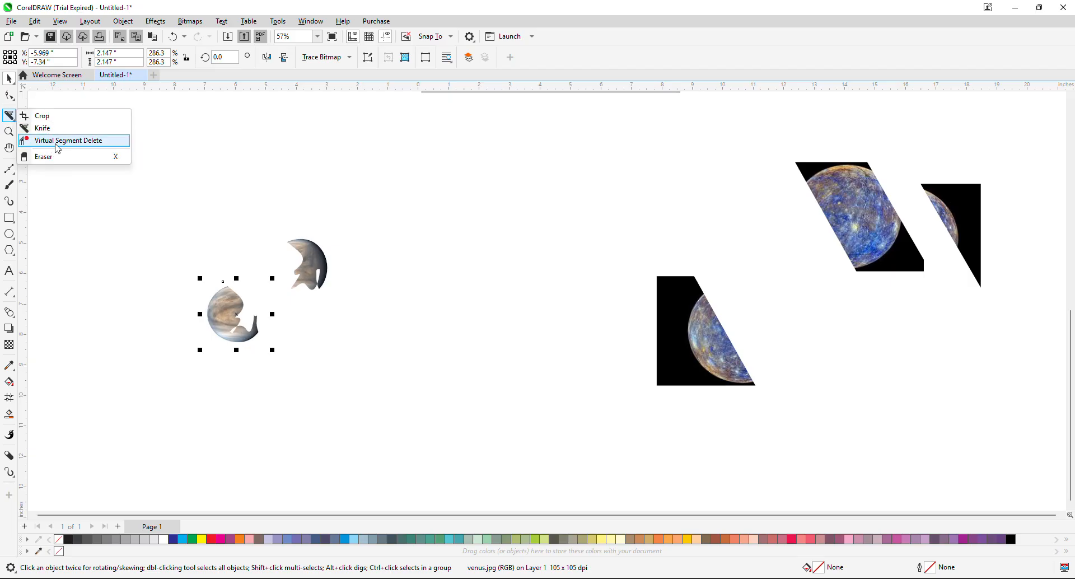
click(9, 217)
drag(209, 132, 434, 208)
drag(396, 172, 518, 277)
drag(484, 235, 582, 360)
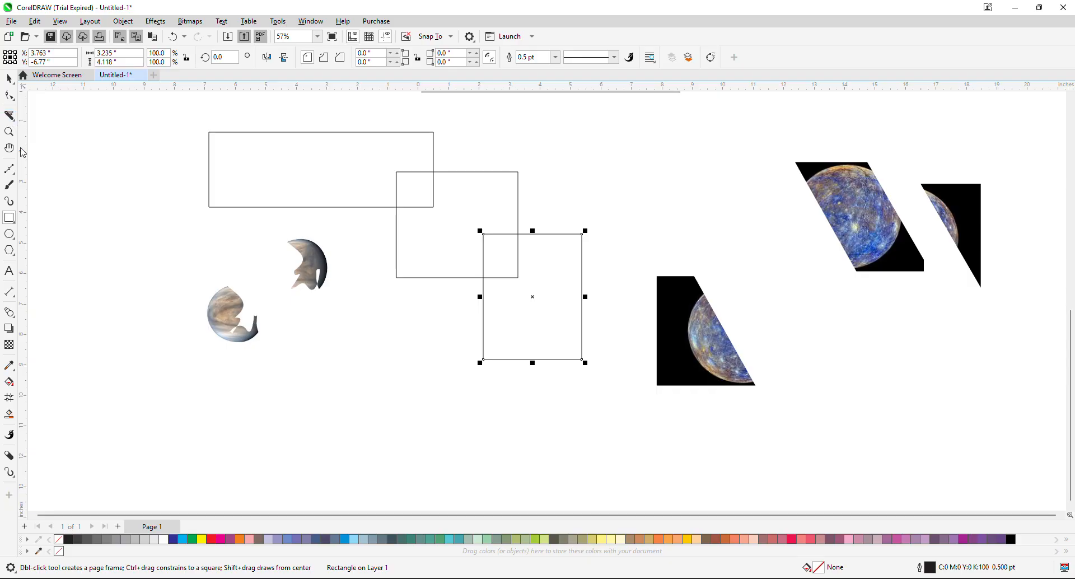
Remove the line segments inside the overlaps of the three rectangles with Virtual Segment Delete, leaving one staircase outline.
click(9, 115)
click(17, 123)
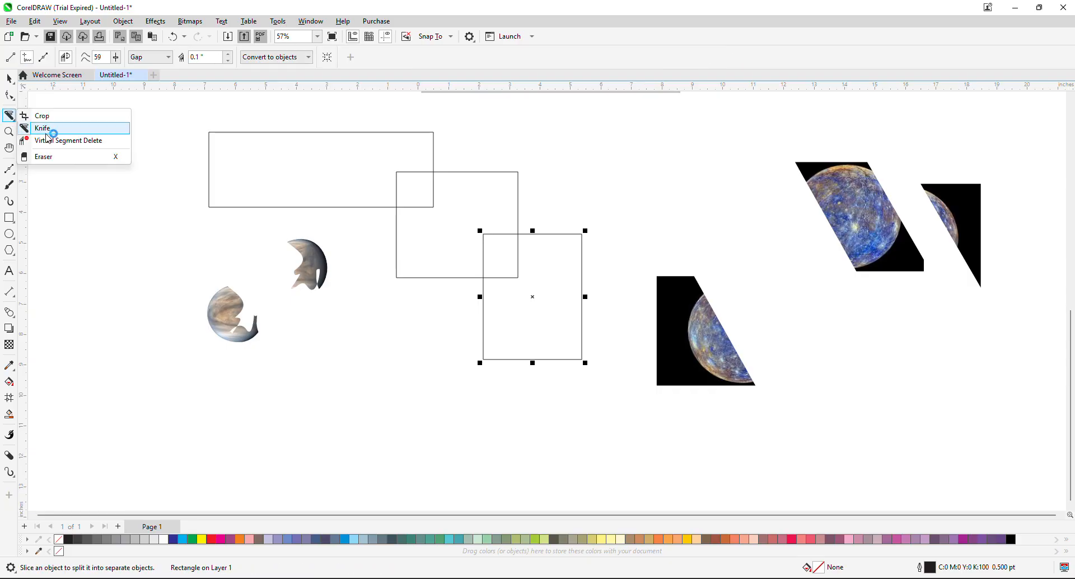
click(42, 139)
drag(430, 191, 504, 244)
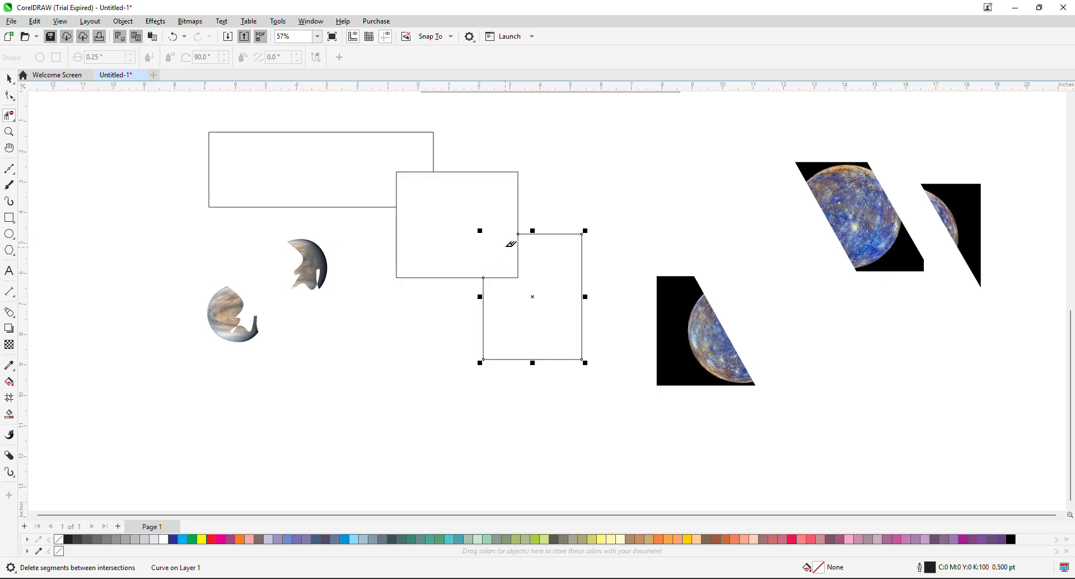
drag(385, 158, 418, 179)
drag(507, 258, 554, 297)
Erase parts of the lowest rectangle's bottom and right edges using the Eraser with a 0.25-inch square nib.
click(15, 119)
click(45, 157)
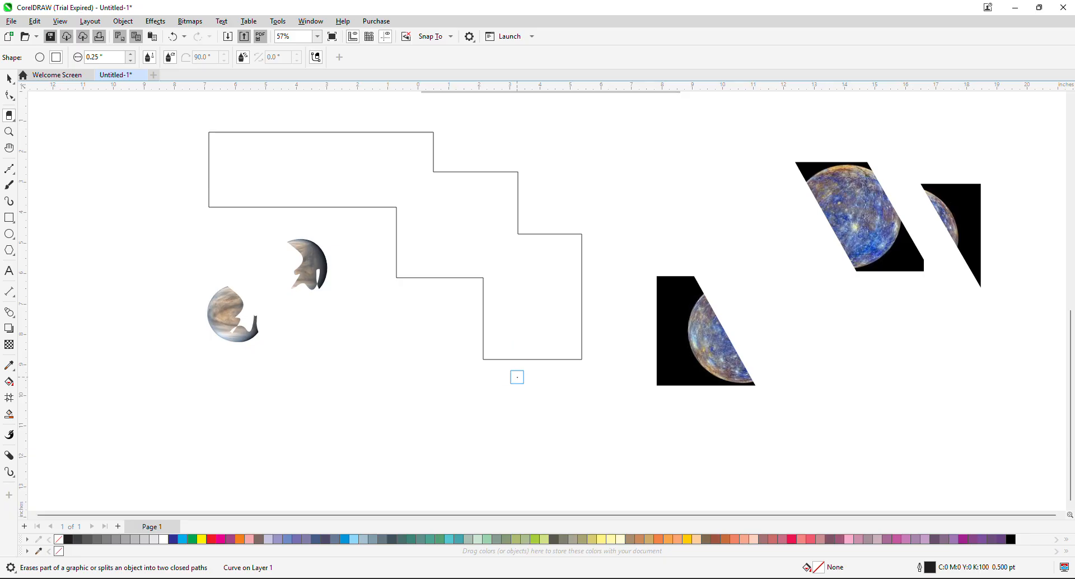
click(519, 359)
click(551, 359)
mouse_move(553, 337)
mouse_down()
mouse_move(532, 373)
mouse_move(531, 351)
mouse_move(569, 371)
mouse_move(563, 320)
mouse_move(558, 362)
mouse_move(573, 284)
mouse_up()
click(562, 356)
drag(492, 363, 513, 356)
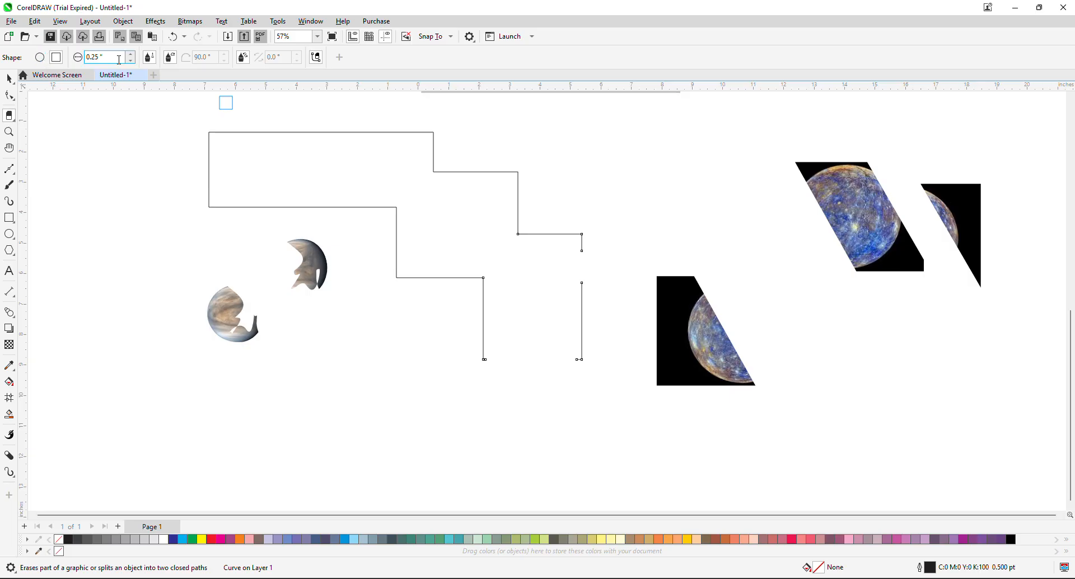
Switch the Eraser to a round nib and erase the leftover line ends and right edge of the lowest rectangle.
click(43, 60)
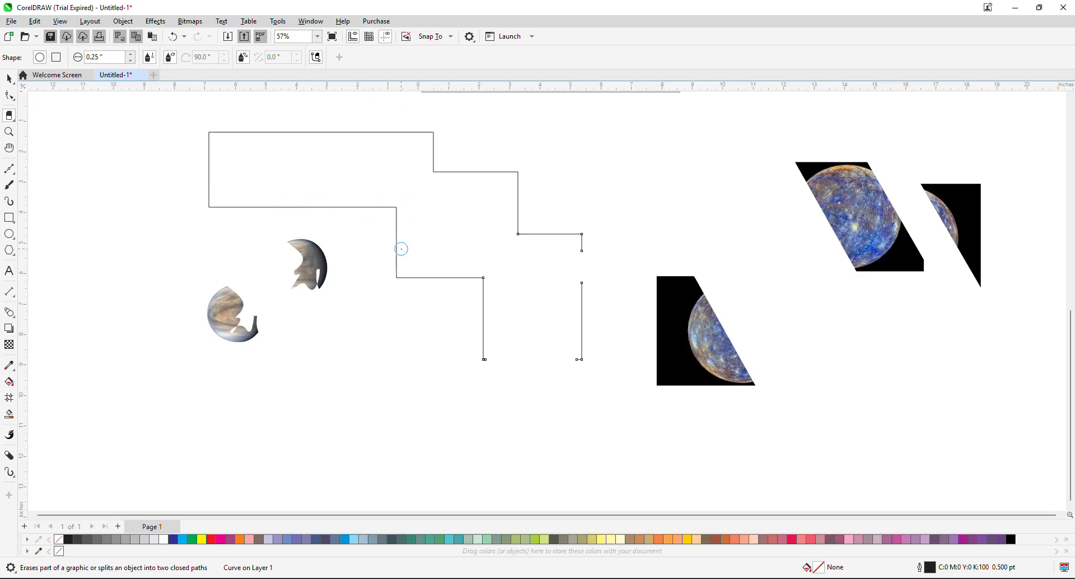
drag(482, 367, 486, 338)
drag(578, 360, 583, 287)
mouse_move(589, 234)
mouse_down()
mouse_move(565, 247)
mouse_move(586, 240)
mouse_move(576, 255)
mouse_move(567, 213)
mouse_move(562, 254)
mouse_move(543, 207)
mouse_move(553, 245)
mouse_up()
Draw a rectangle about 5.06 by 3.77 inches beside the lower Venus piece and erase an irregular notch from its upper edge.
click(9, 217)
drag(58, 308, 212, 423)
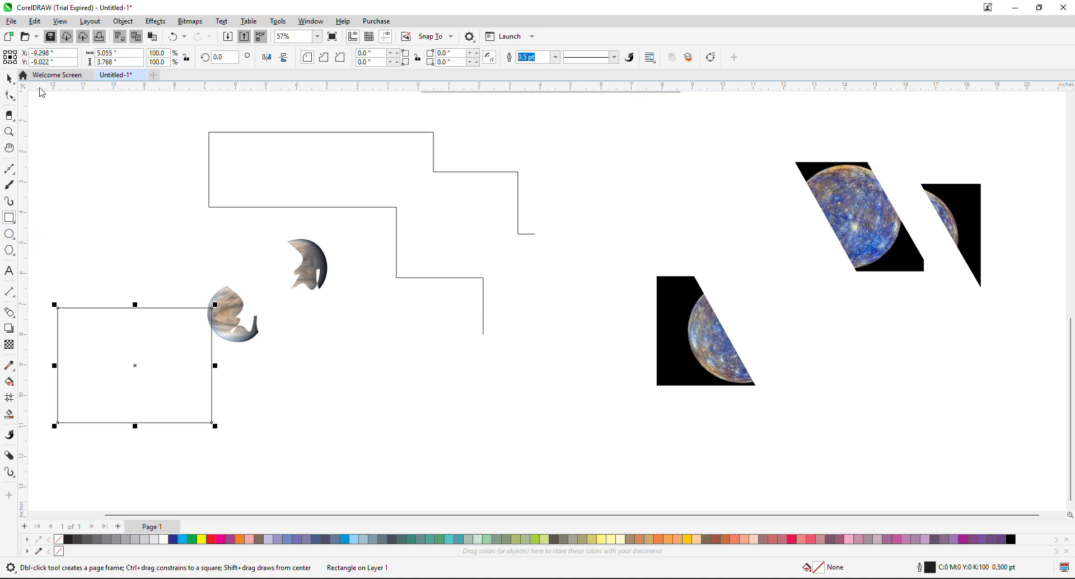
click(9, 114)
drag(98, 294, 109, 354)
drag(132, 285, 142, 354)
mouse_move(112, 307)
mouse_down()
mouse_move(125, 336)
mouse_move(130, 307)
mouse_move(159, 311)
mouse_move(157, 345)
mouse_move(146, 297)
mouse_move(150, 340)
mouse_up()
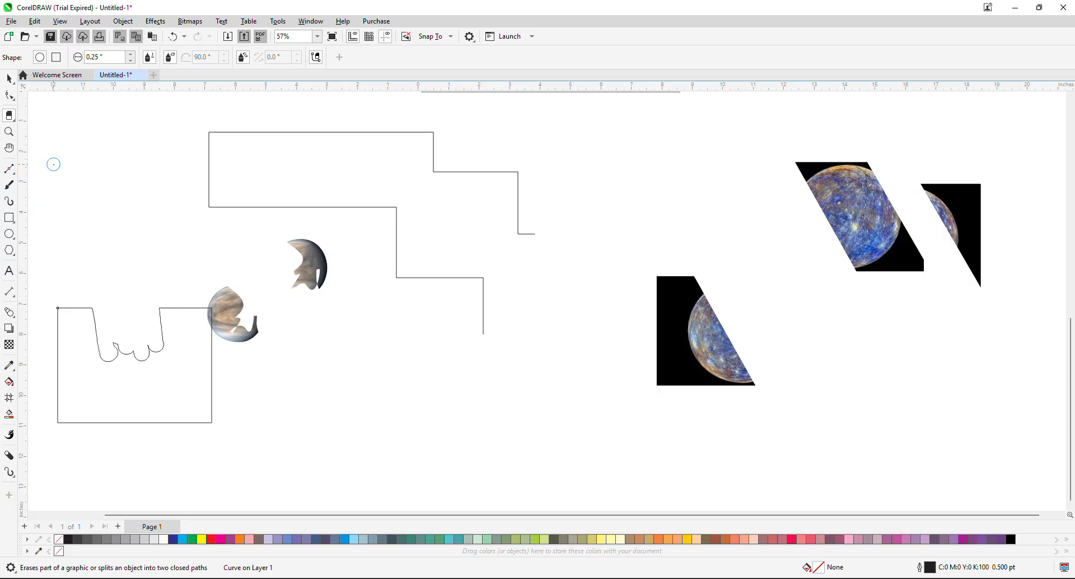